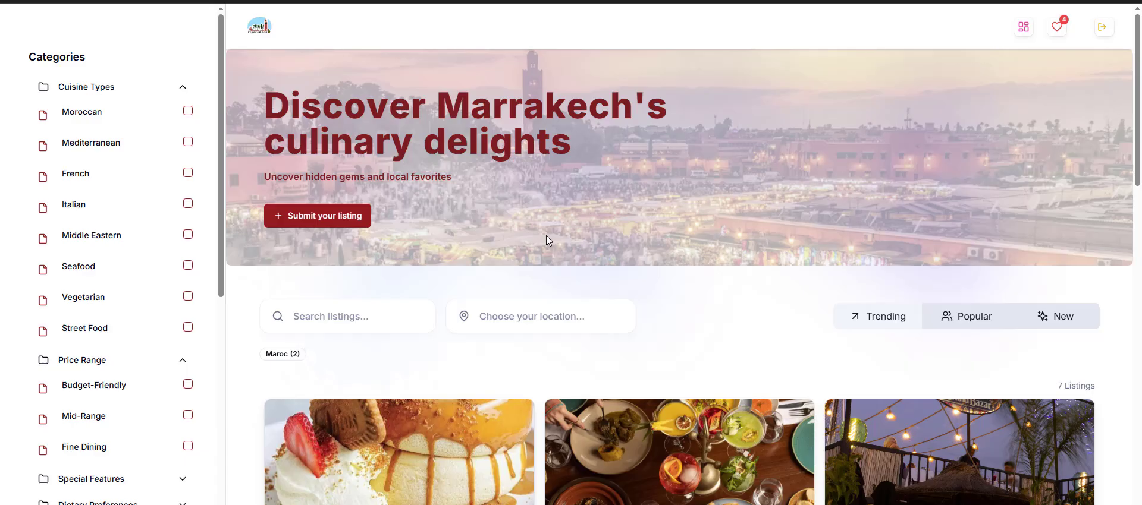
Step: Open the Fluffy listing from the directory homepage and start a new review in its Reviews section
scroll(548, 240, "down", 3)
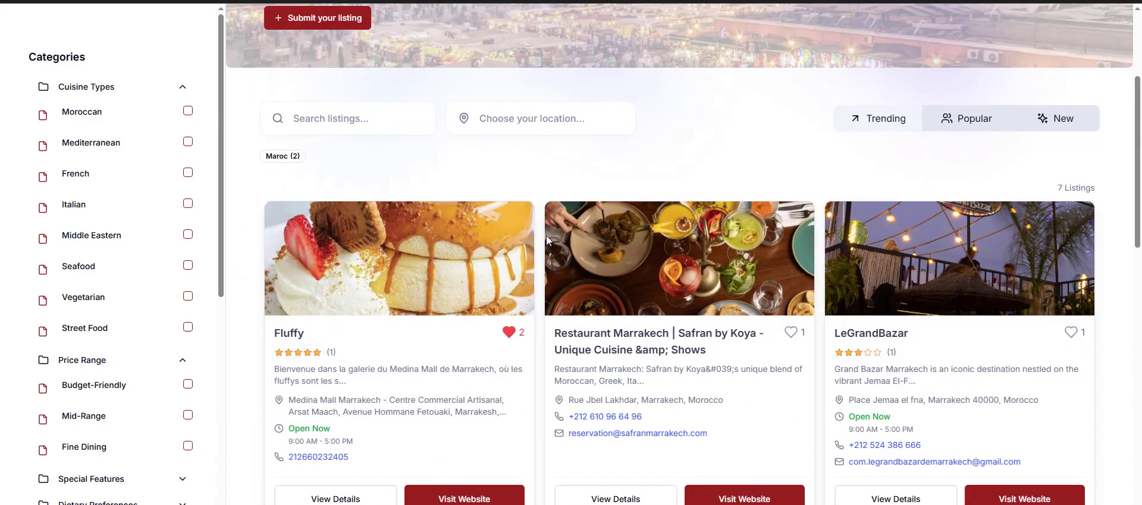
left_click(290, 337)
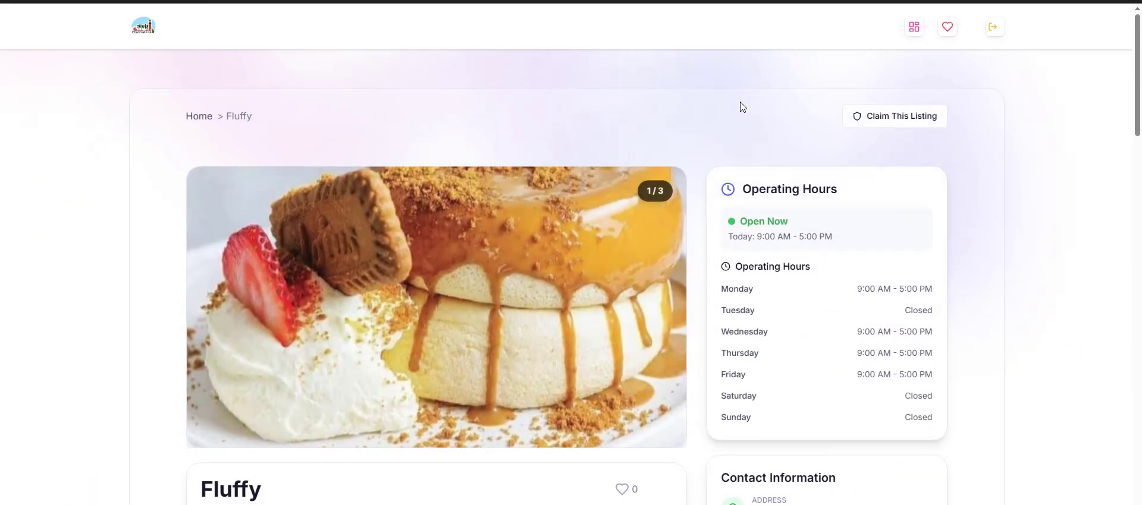
scroll(742, 107, "down", 20)
left_click(934, 181)
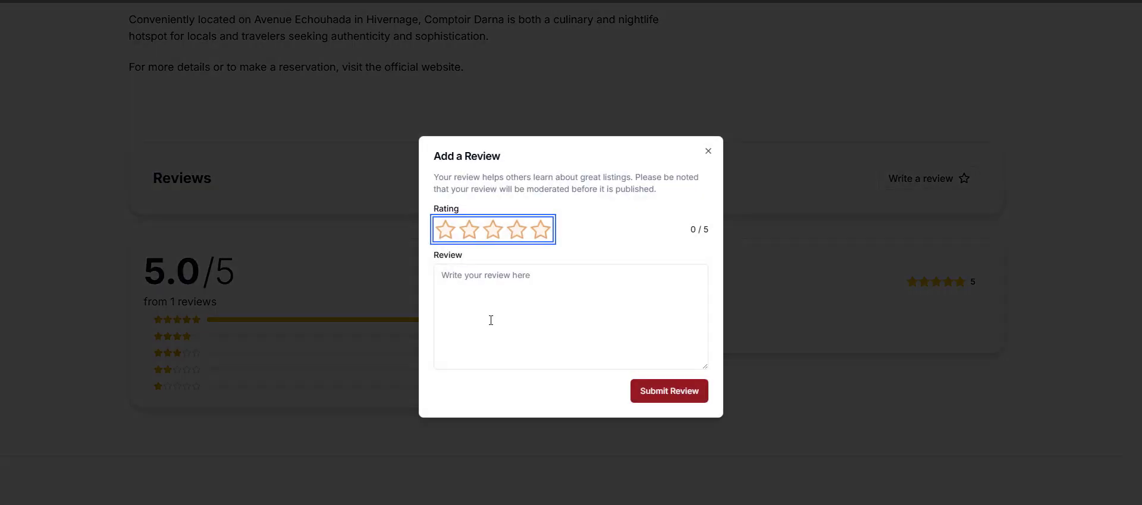
Step: Submit a 5-star review for Fluffy with the text "I like the food!"
left_click(500, 305)
left_click(522, 236)
left_click(537, 235)
left_click(529, 321)
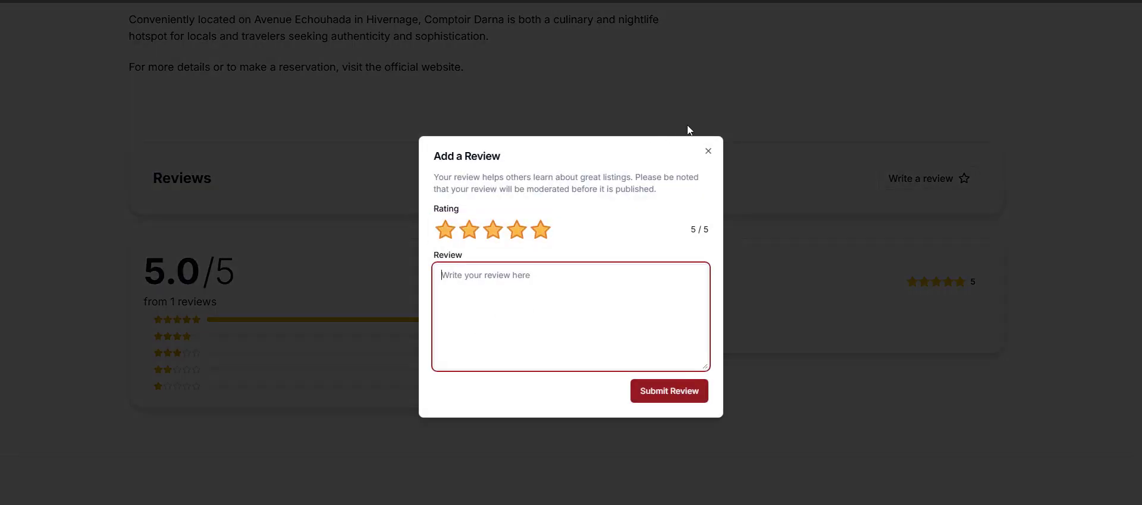
type("I like the food!")
left_click(668, 392)
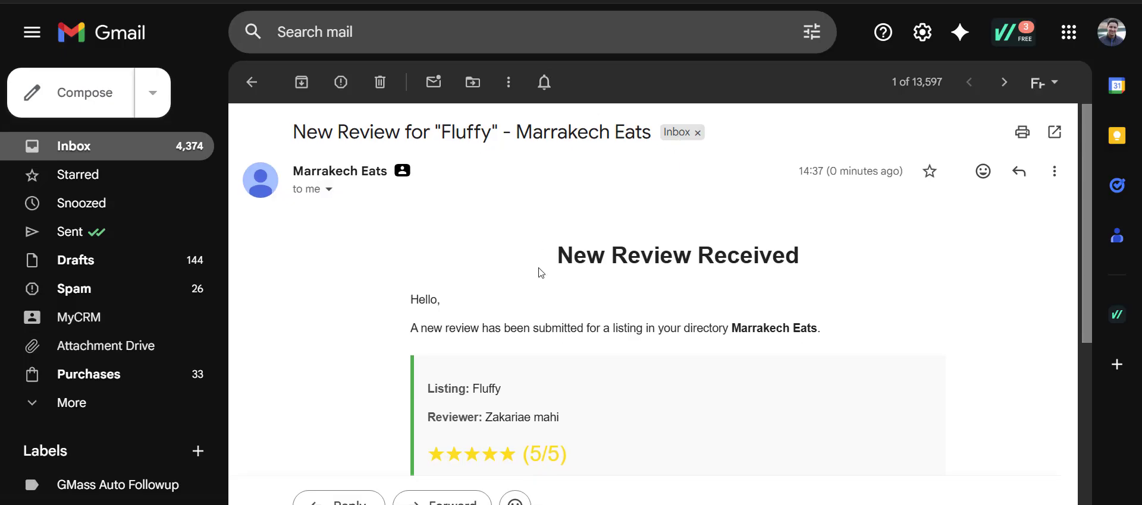
Step: Check the new-review email, and save the directory's email notification settings with new-listing and new-review notifications on
scroll(540, 272, "down", 3)
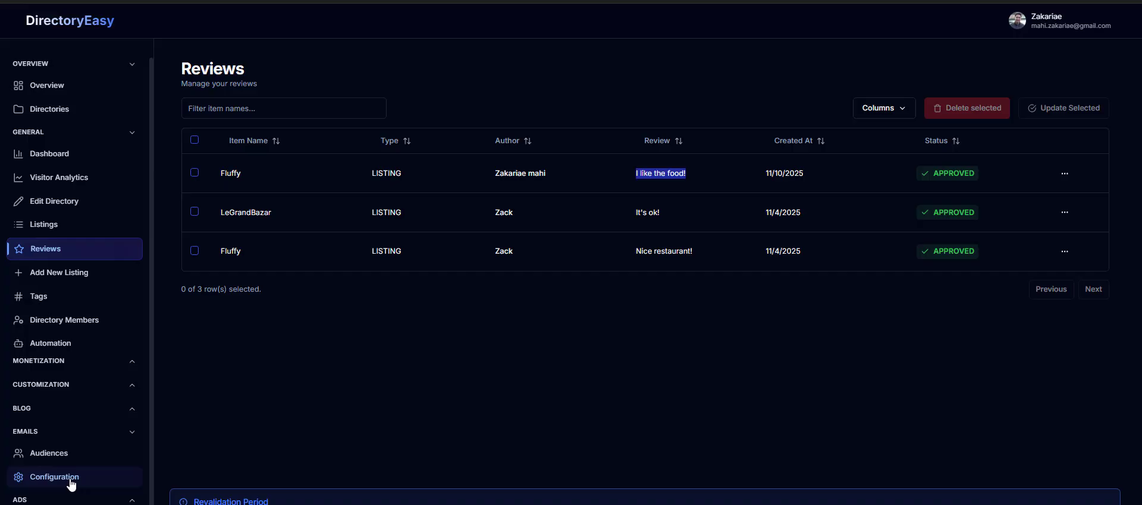
left_click(68, 479)
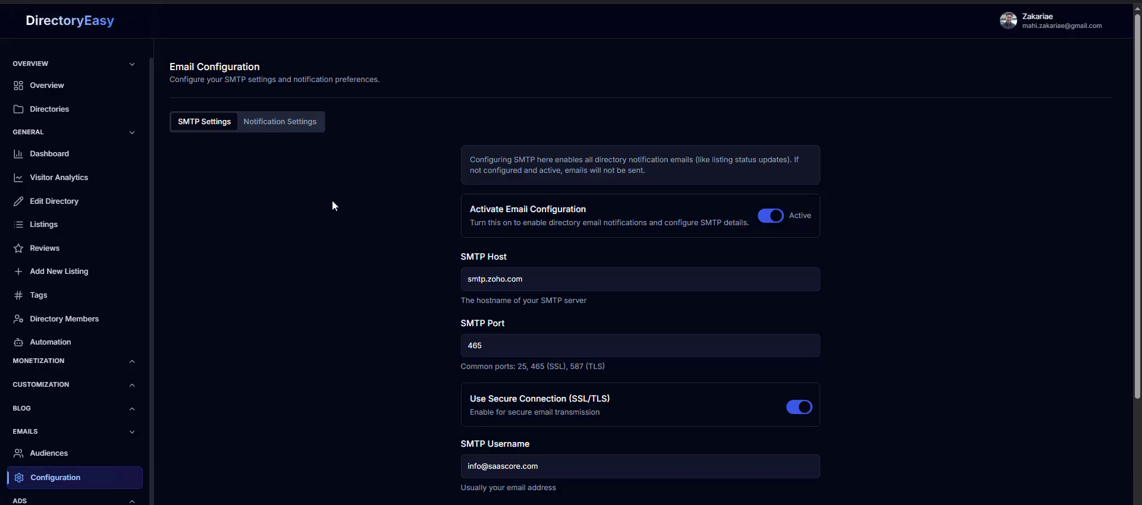
scroll(357, 220, "down", 2)
scroll(397, 229, "up", 2)
left_click(290, 124)
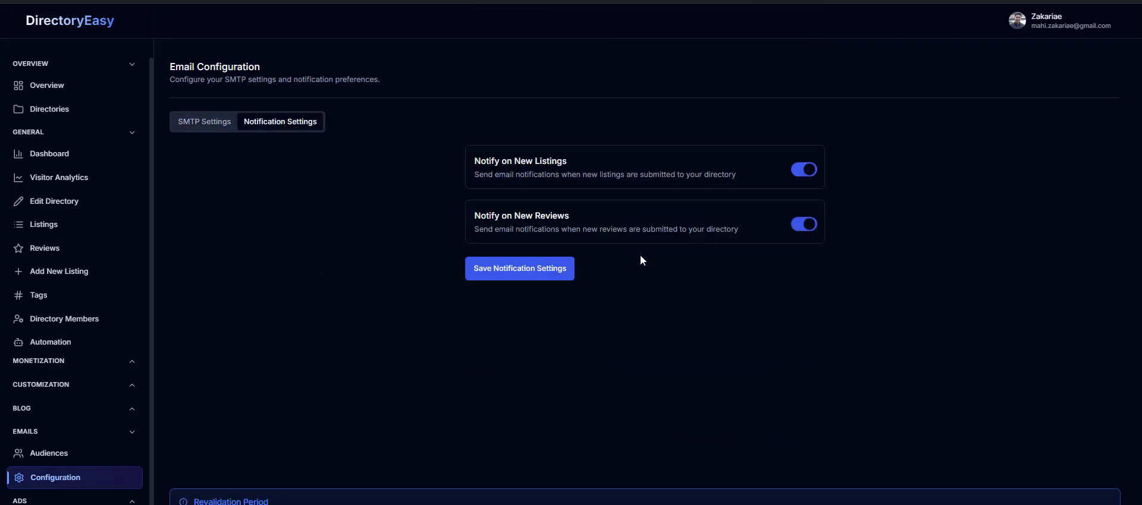
left_click(545, 268)
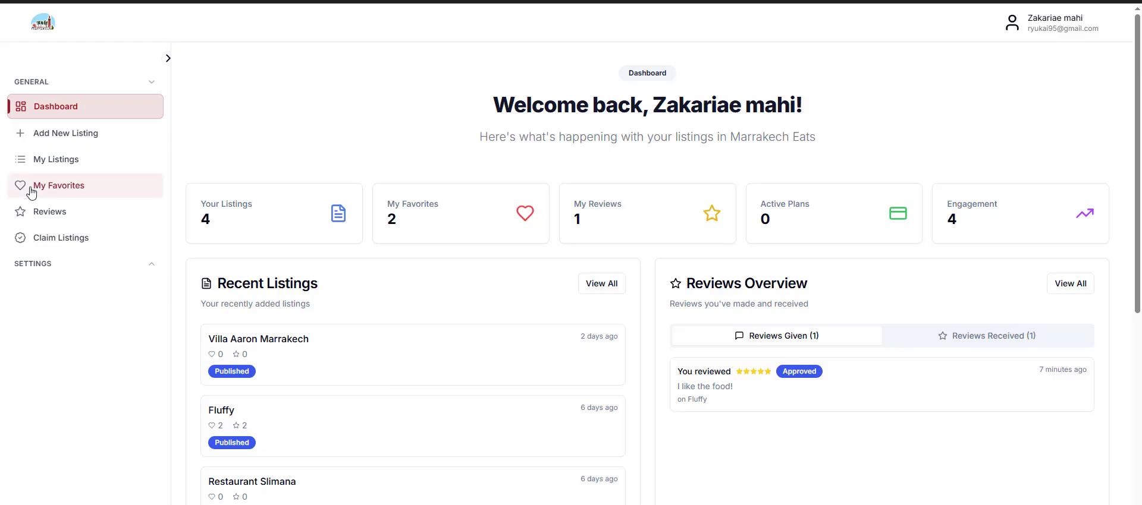
Step: Change the status of the pending "I like the food!" review of Fluffy to approved in the directory admin
left_click(49, 188)
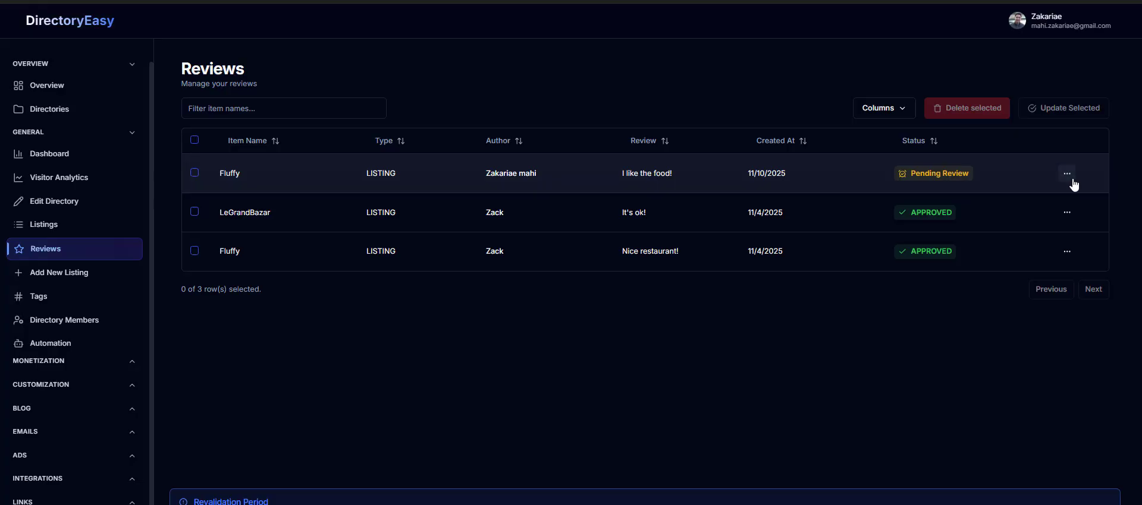
left_click(1071, 180)
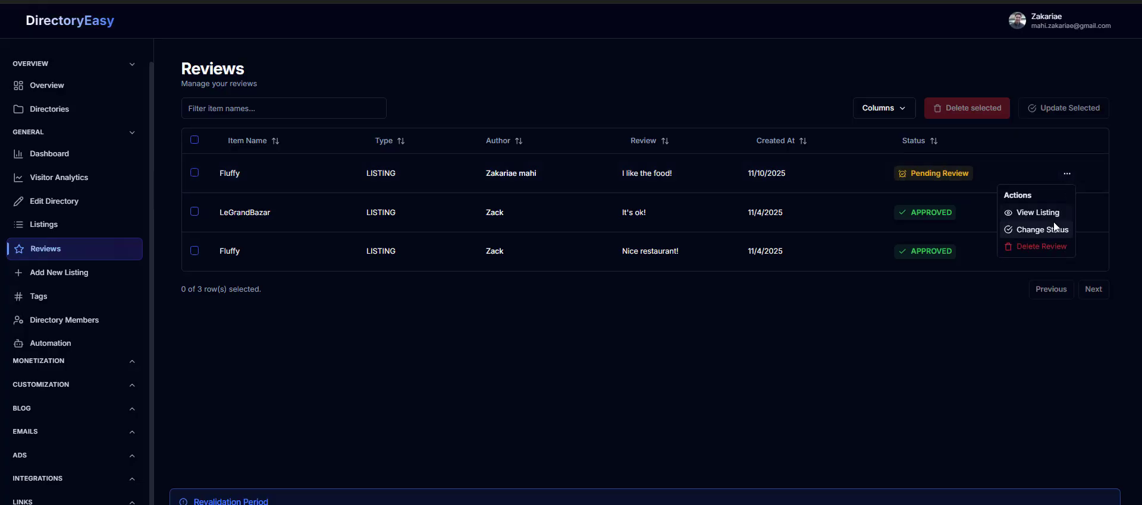
left_click(1047, 226)
left_click(637, 306)
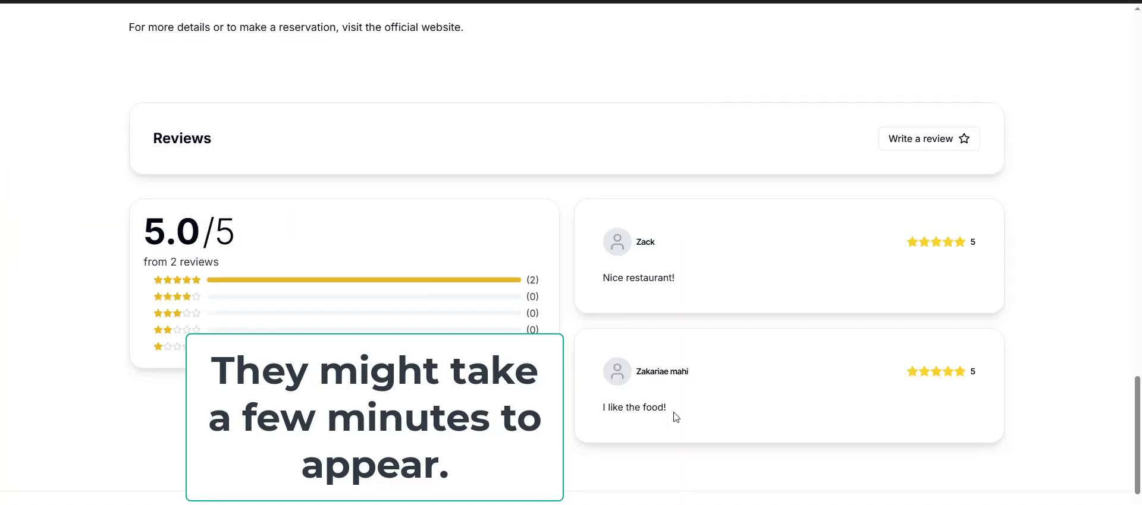
Step: Check the approved review on the public Fluffy page and open the reviews in the member dashboard
left_click_drag(677, 413, 584, 414)
left_click(584, 414)
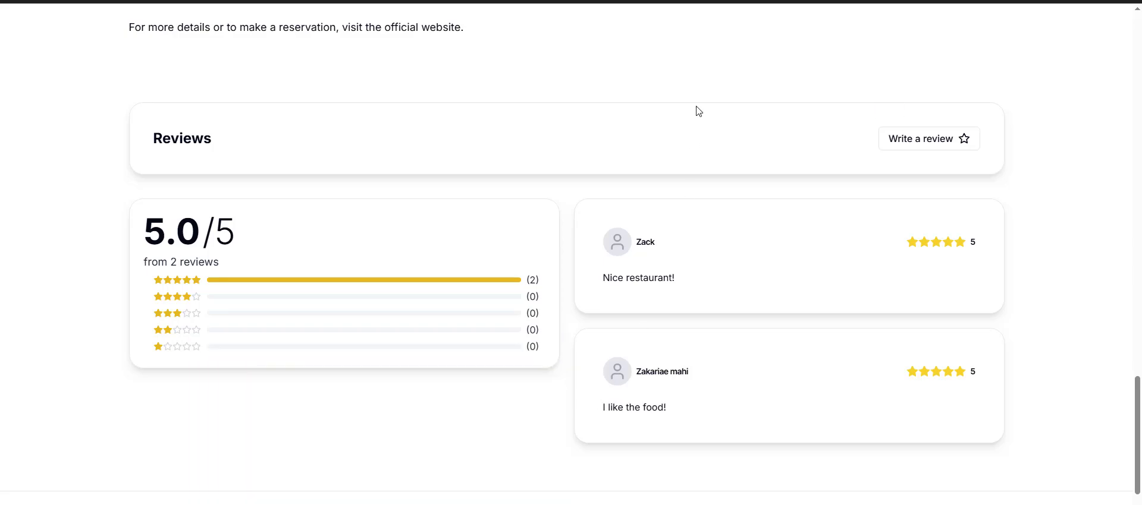
scroll(897, 84, "up", 20)
left_click(916, 31)
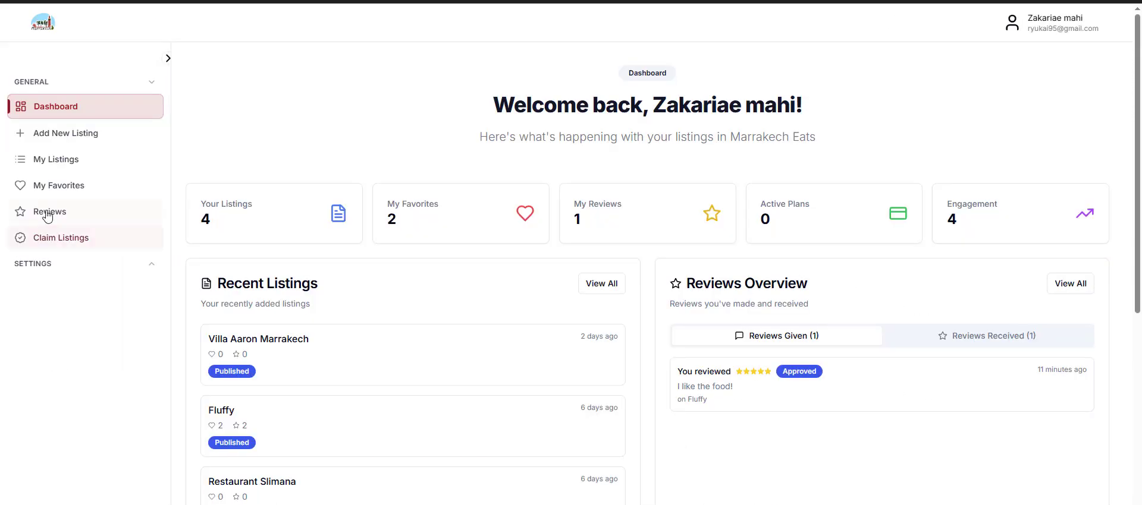
left_click(95, 220)
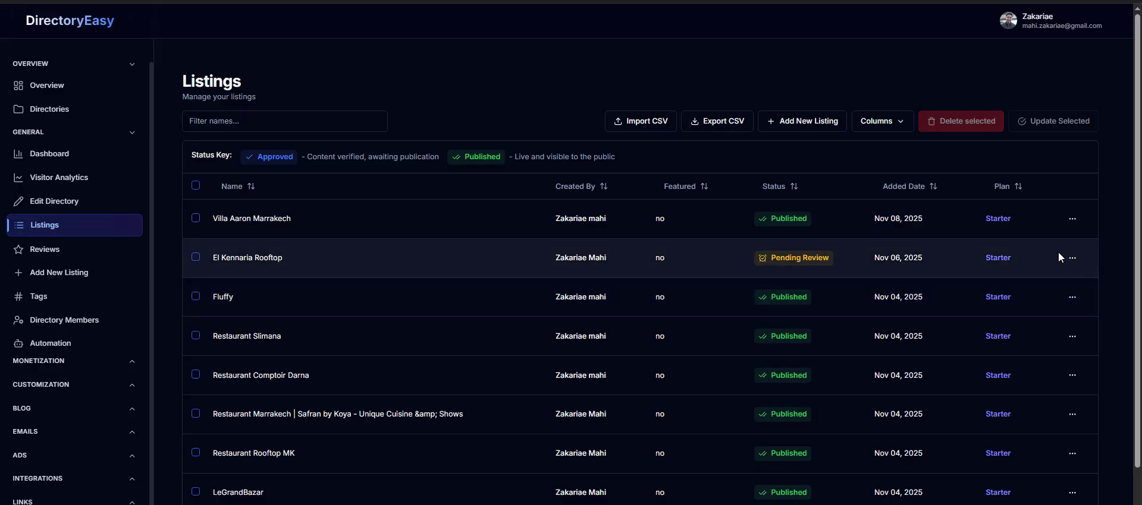
left_click(1072, 258)
left_click(1039, 333)
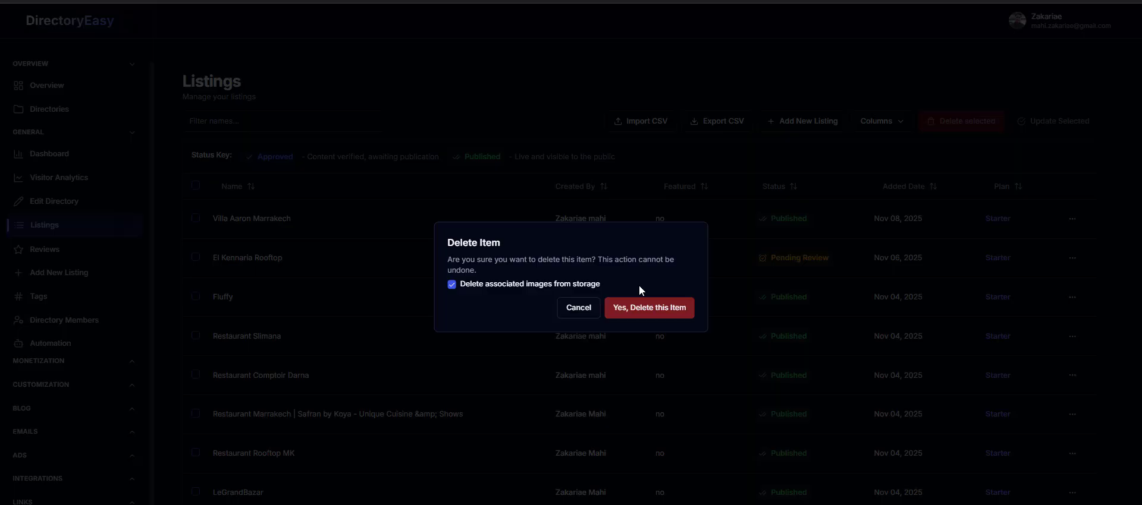
left_click(566, 319)
left_click(195, 257)
left_click(196, 217)
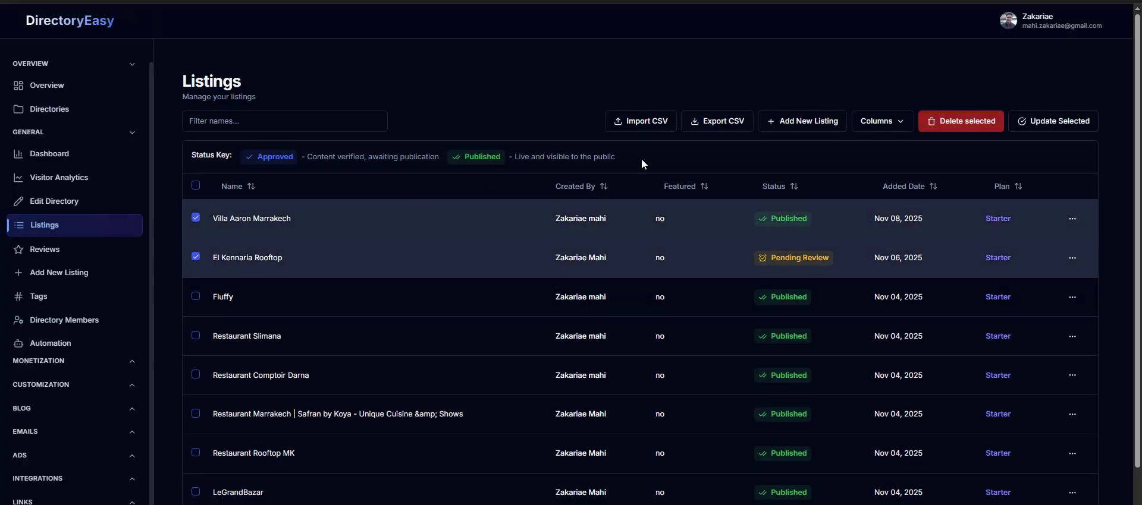
left_click(953, 120)
left_click(567, 308)
left_click(195, 218)
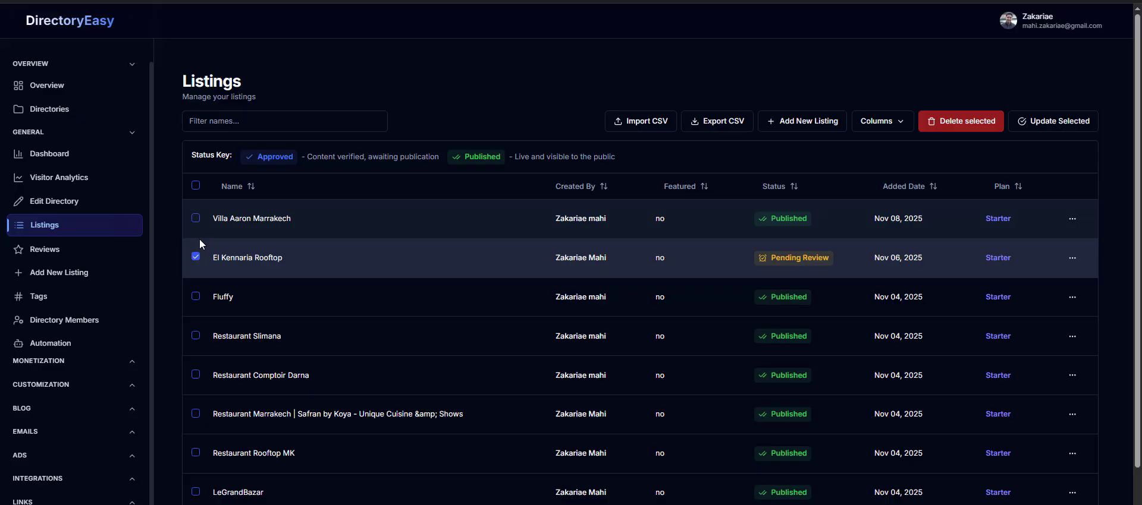
Step: Choose Published as the item status in the status settings of the El Kennaria Rooftop listing
left_click(1072, 258)
left_click(1051, 299)
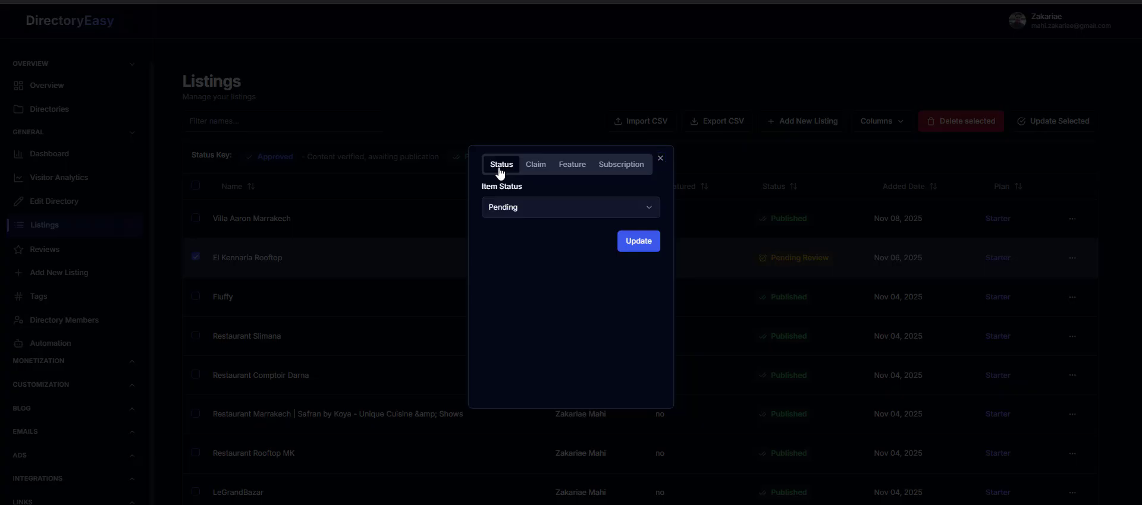
left_click(551, 213)
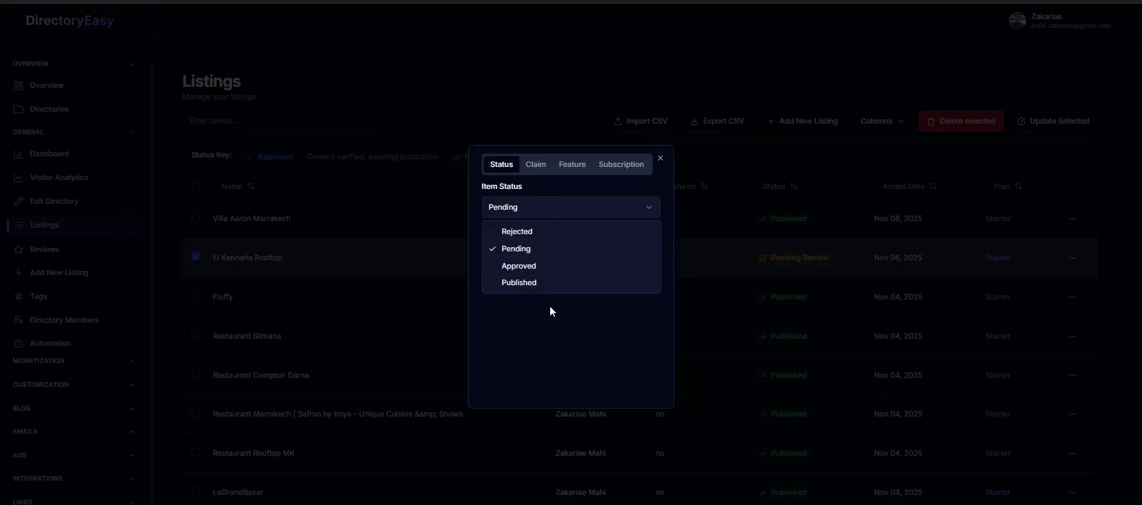
left_click(526, 283)
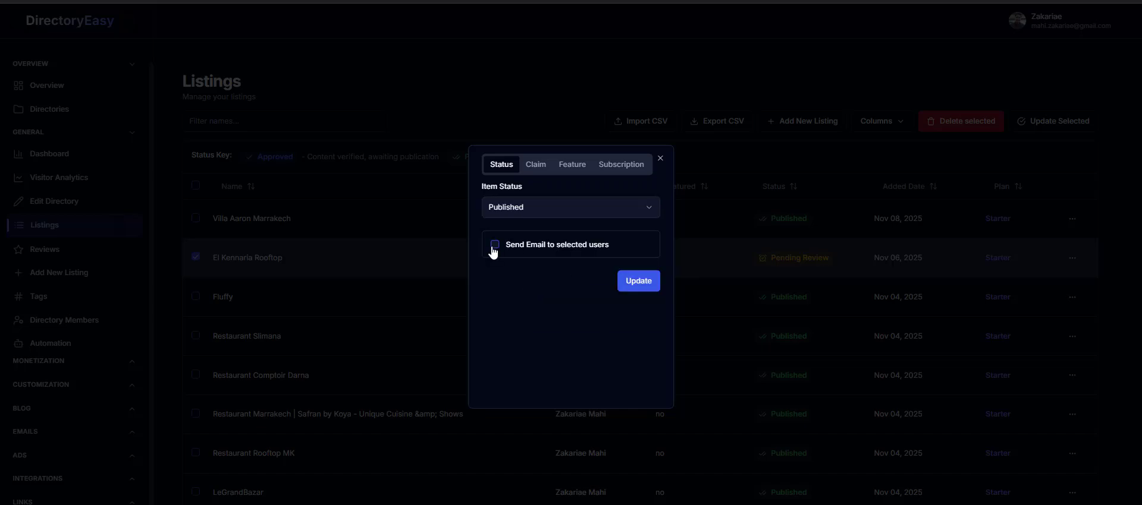
Step: Examine the claim verification, feature and subscription plan settings of the El Kennaria Rooftop listing
left_click(537, 166)
left_click(572, 167)
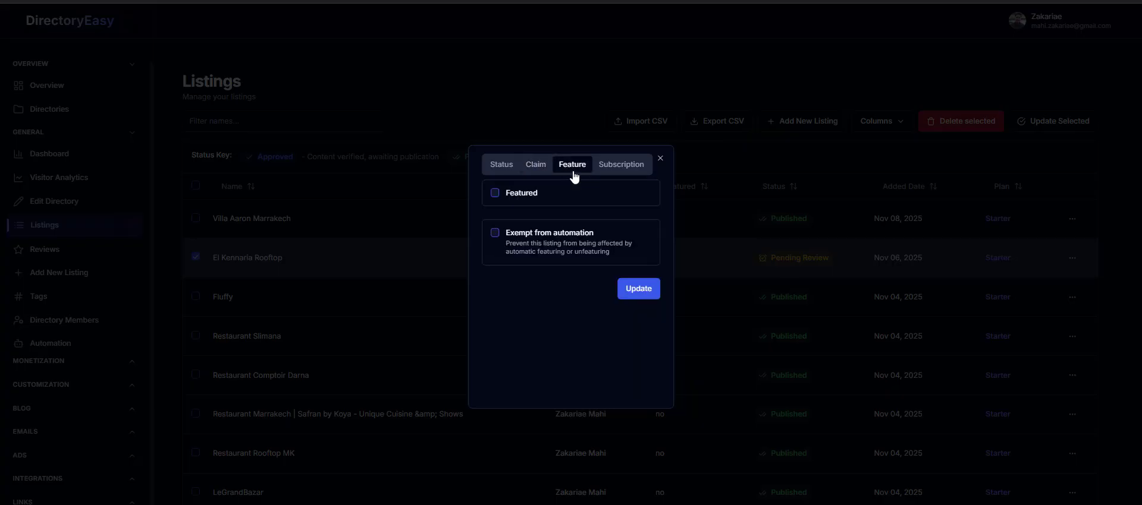
left_click(617, 174)
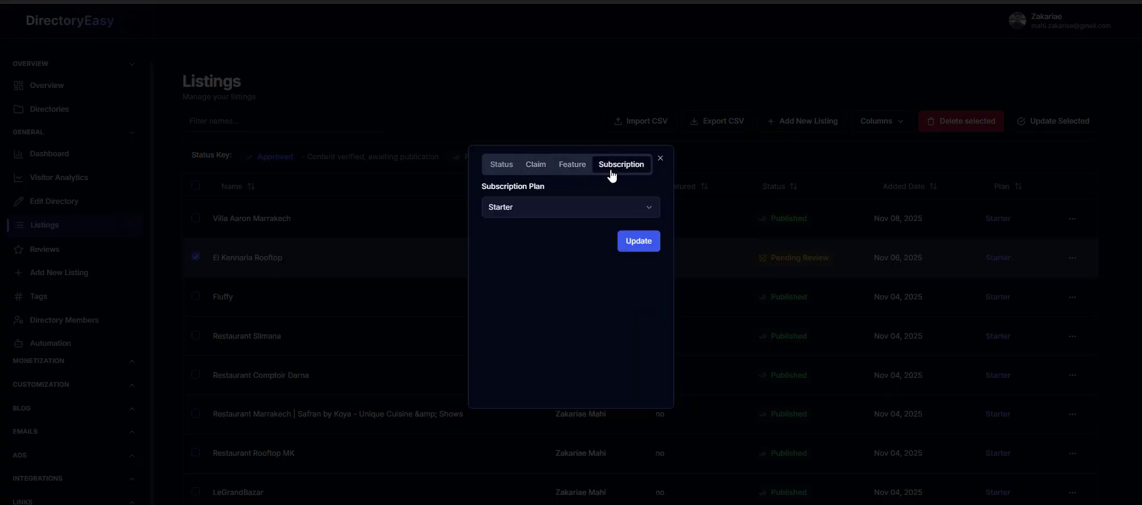
left_click(541, 171)
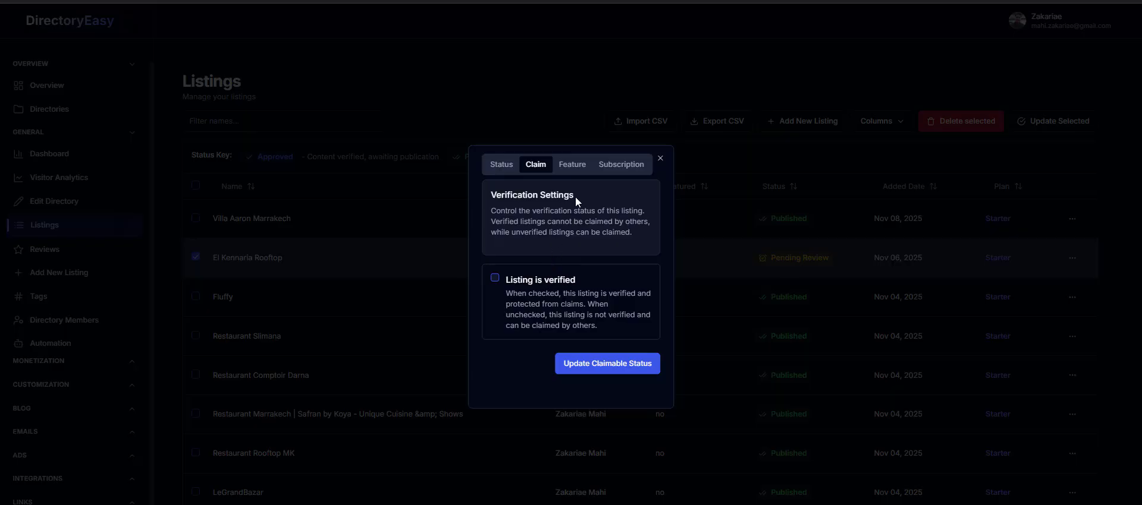
left_click(566, 172)
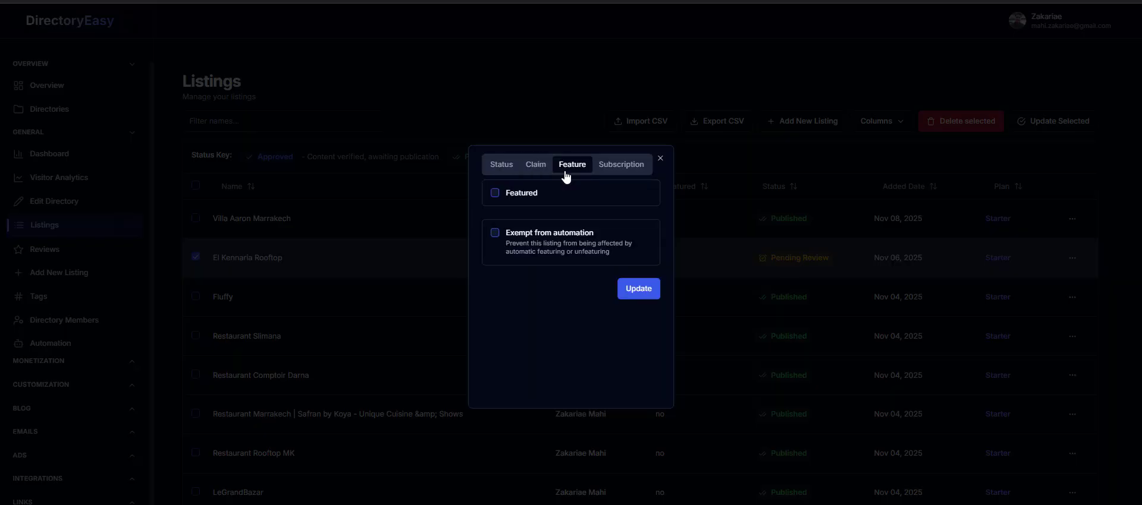
left_click(533, 194)
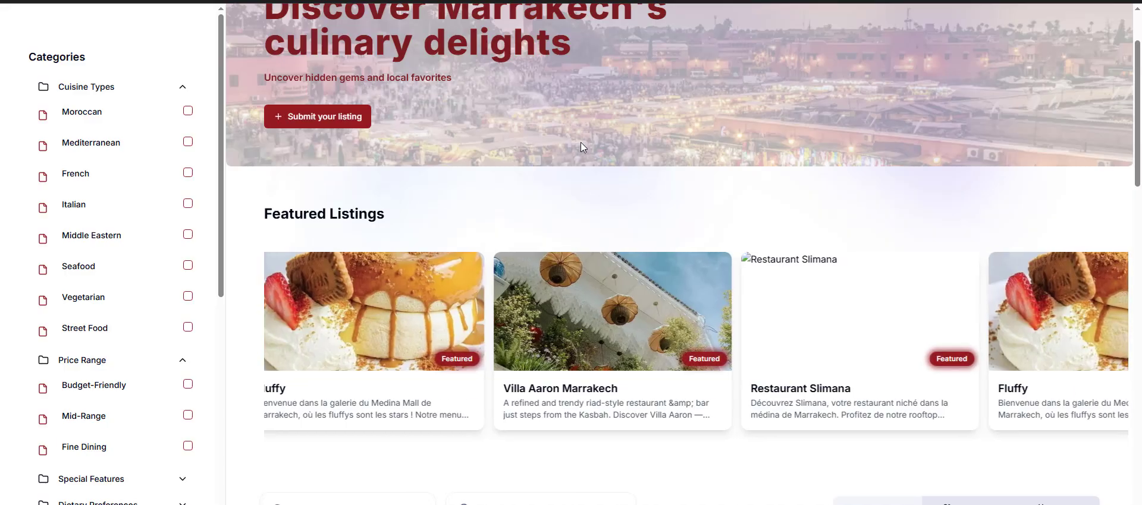
Step: Examine how featured listings are presented in the homepage carousel and in the main listings grid
scroll(581, 148, "down", 2)
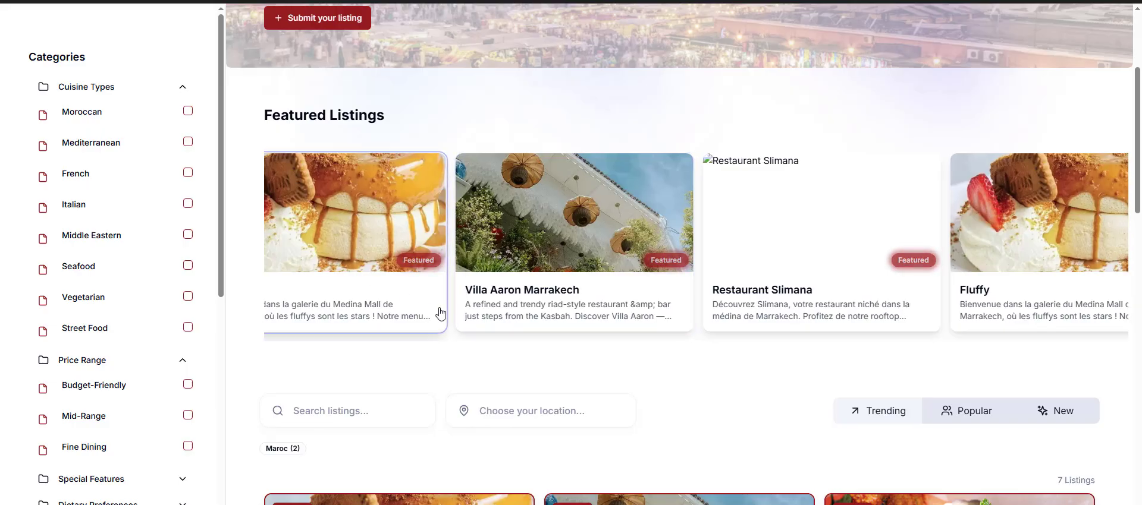
scroll(607, 348, "down", 8)
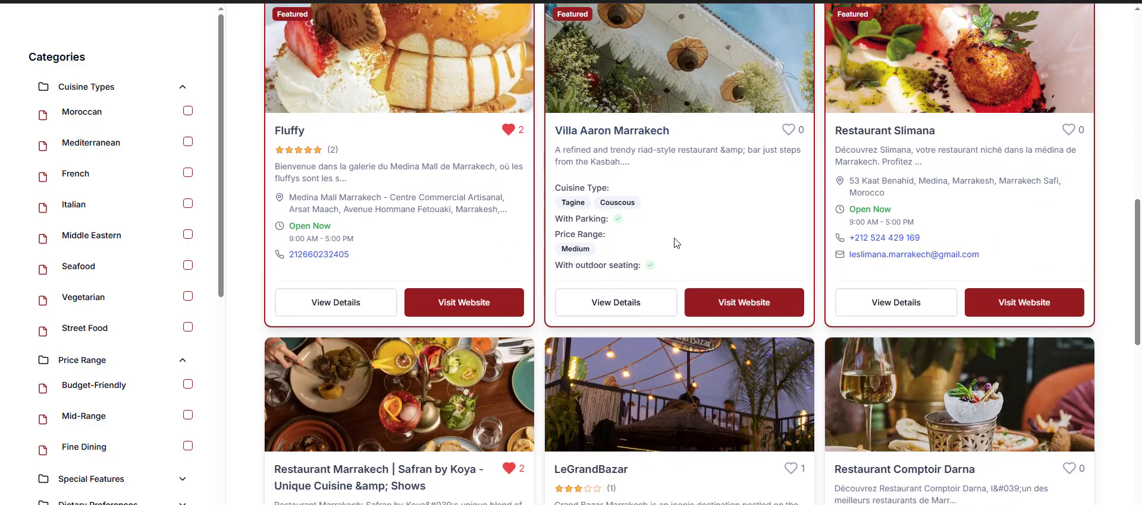
scroll(675, 243, "up", 2)
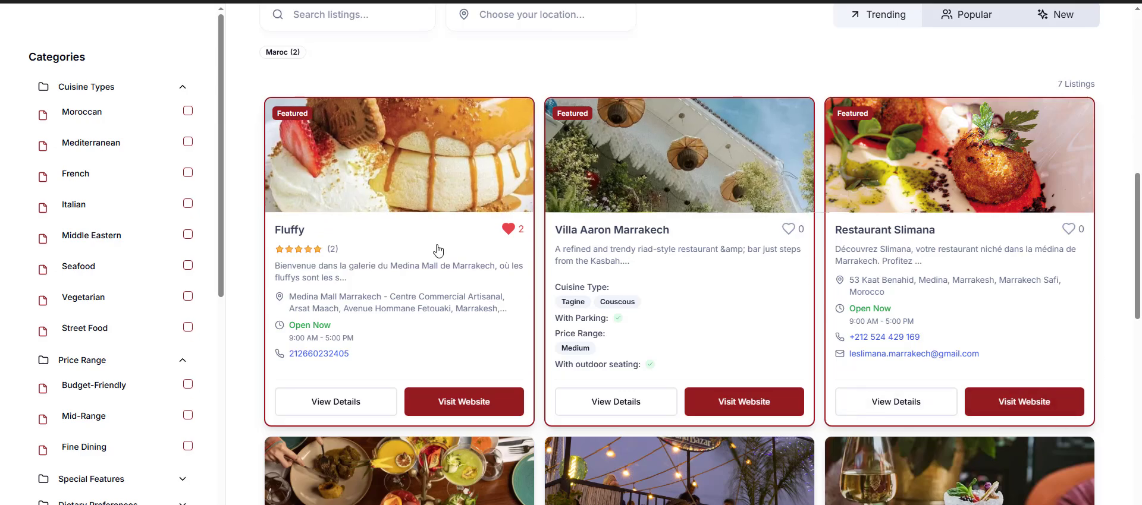
scroll(438, 250, "up", 7)
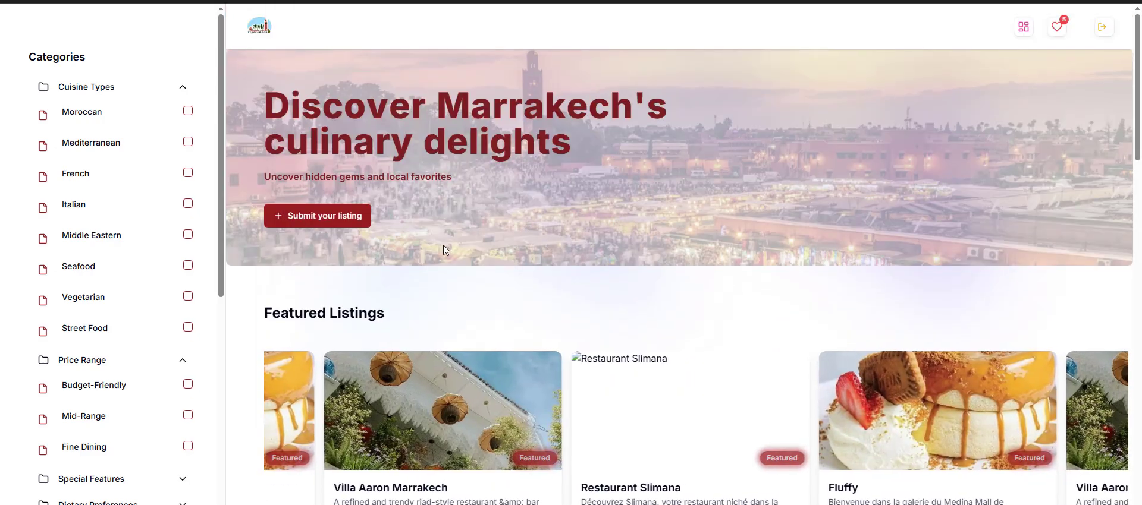
scroll(522, 254, "down", 3)
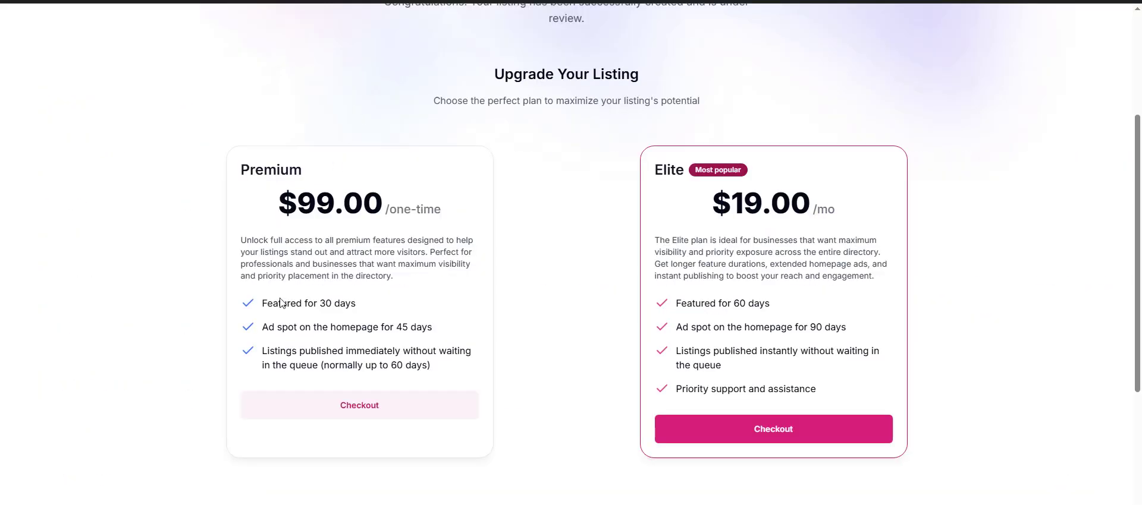
Step: Compare the featured durations and other benefits of the Premium and Elite plans on the listing upgrade page
left_click_drag(261, 304, 362, 307)
left_click_drag(668, 303, 806, 308)
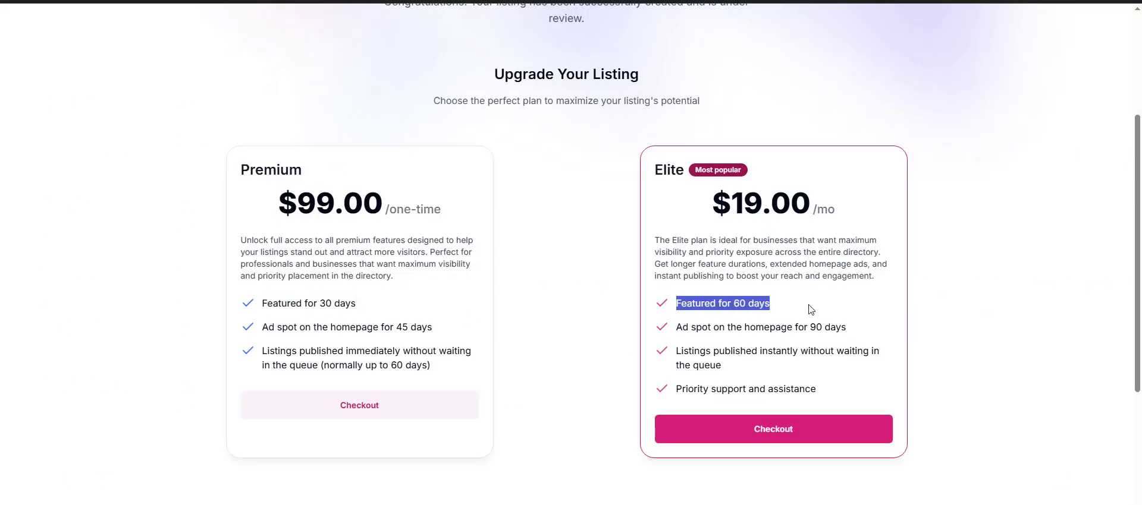
left_click(809, 309)
scroll(403, 345, "down", 2)
scroll(403, 345, "up", 3)
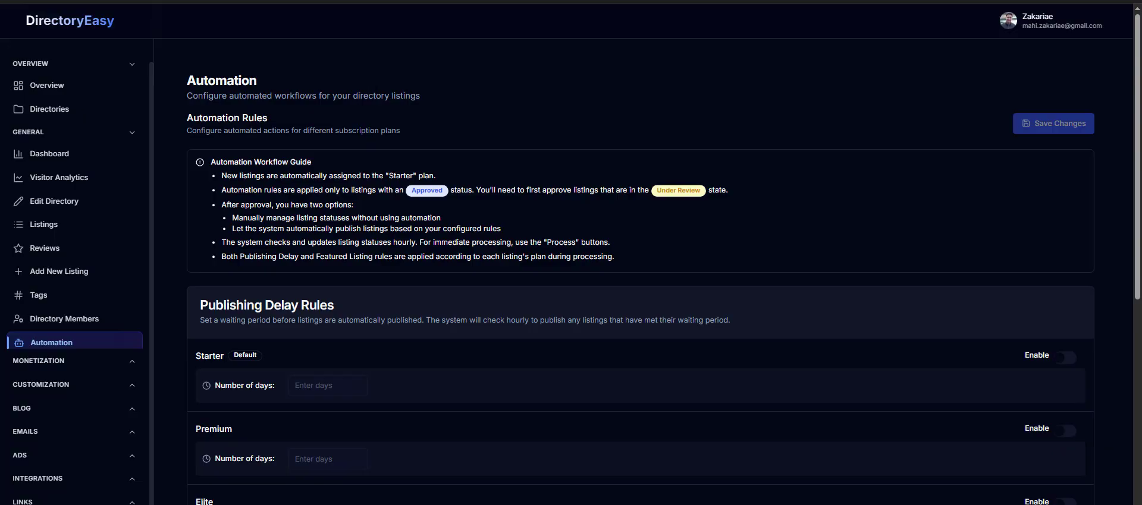
Step: Examine the publishing delay and featured listing rules for the Starter, Premium and Elite plans on the automation page
scroll(290, 211, "down", 5)
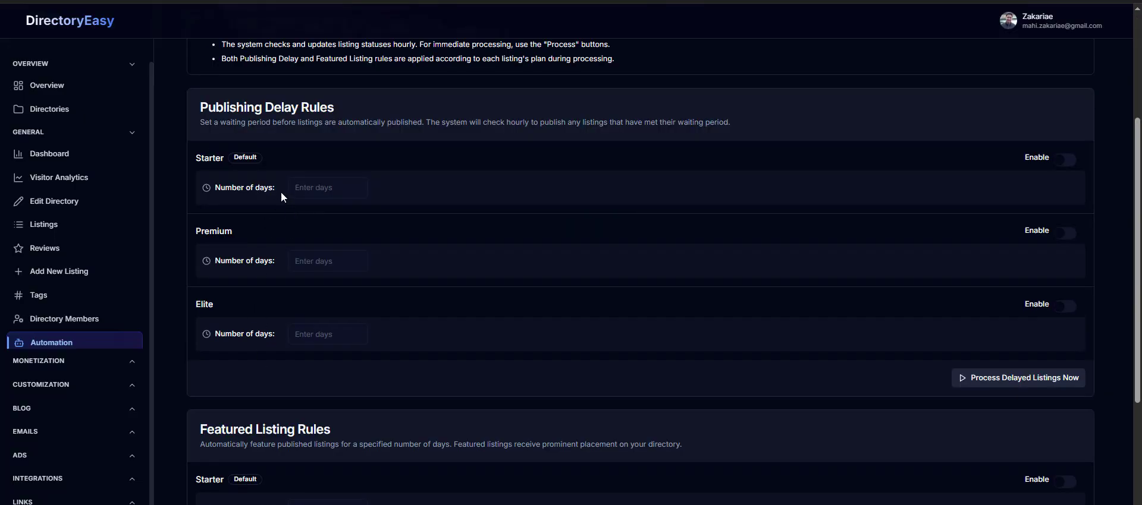
scroll(381, 216, "down", 4)
scroll(306, 394, "up", 3)
scroll(314, 397, "down", 3)
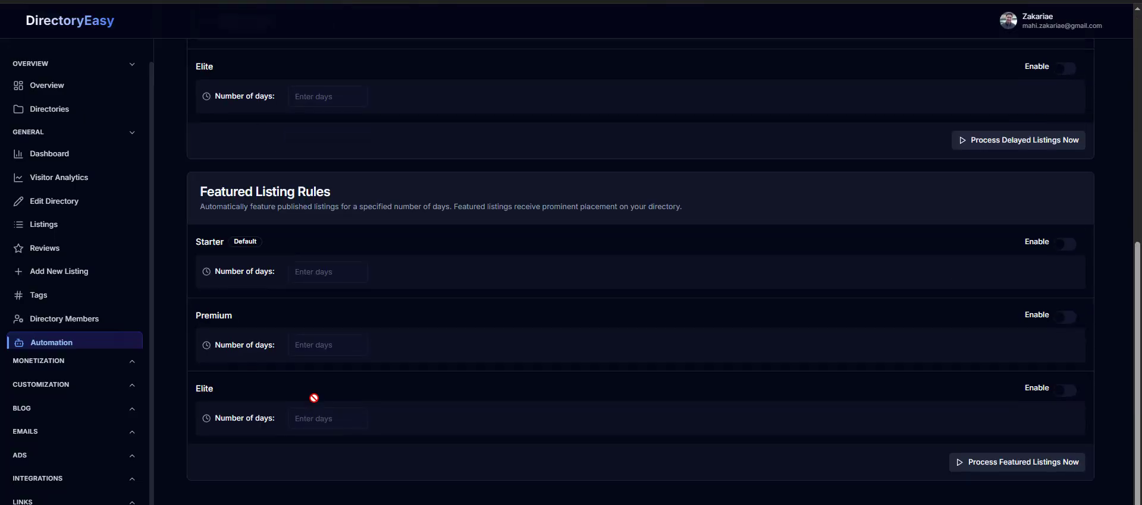
Step: Update the Villa Aaron Marrakech listing's subscription with the Starter plan
scroll(314, 398, "down", 1)
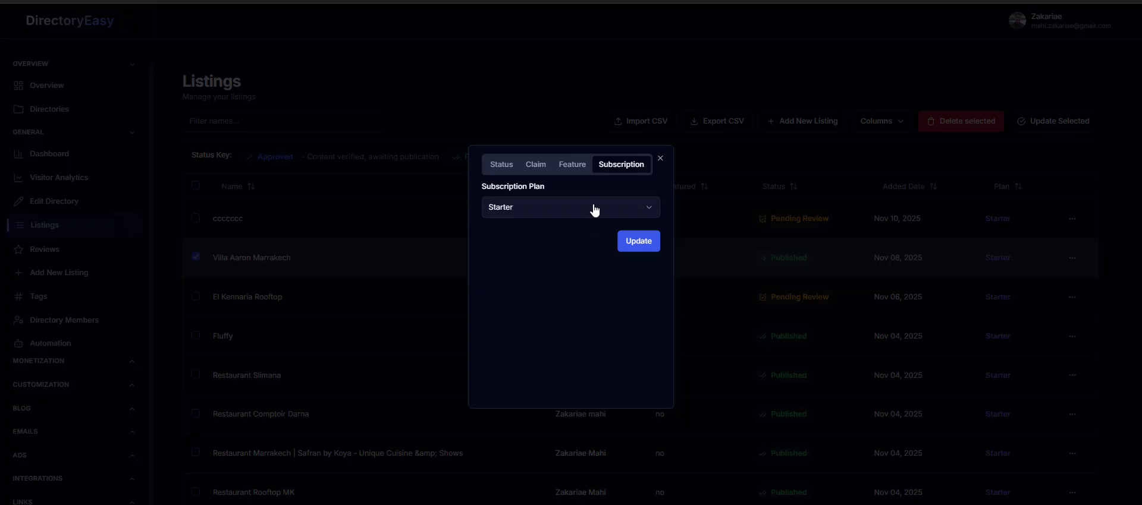
left_click(591, 208)
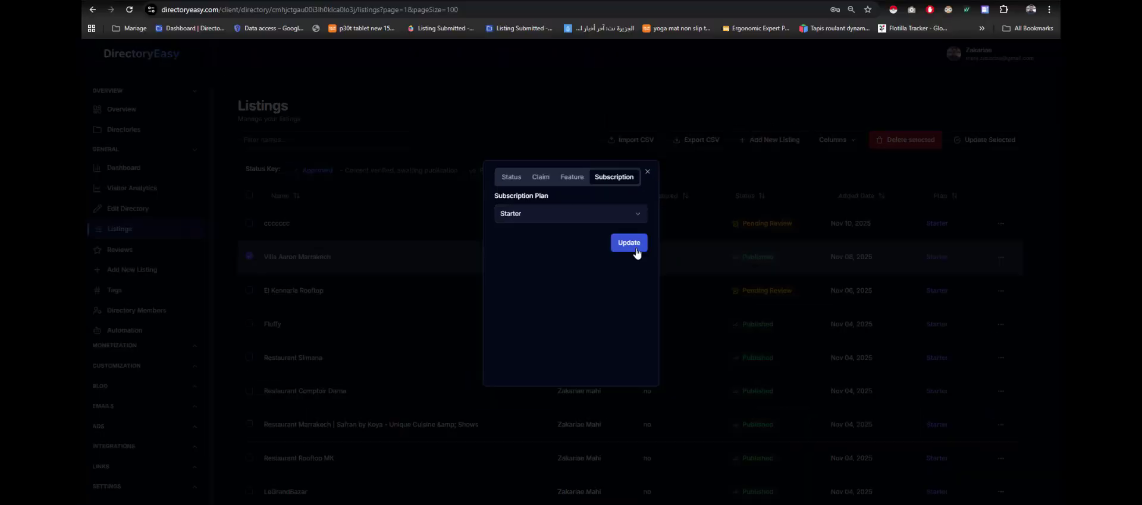
left_click(635, 249)
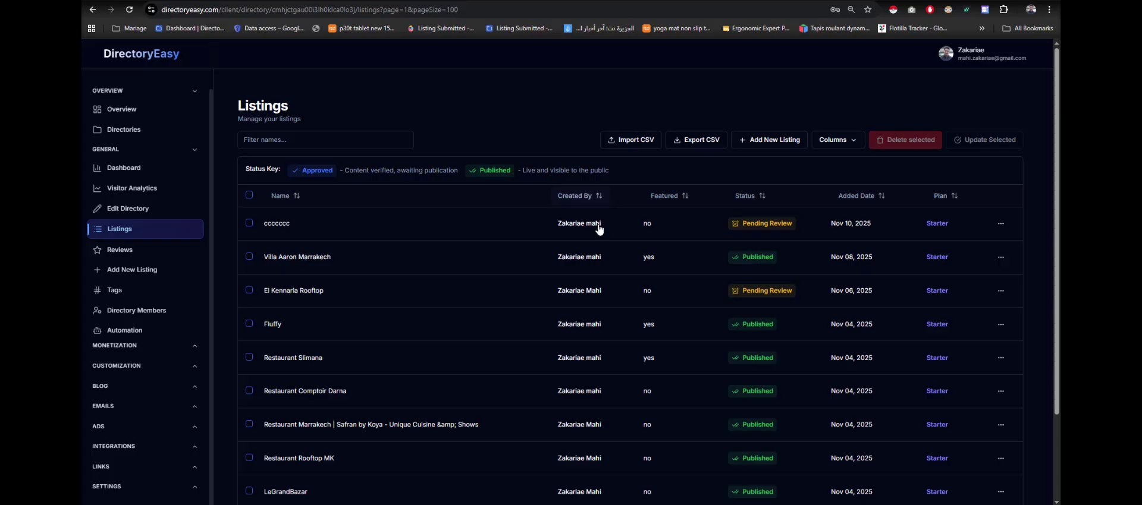
Step: Export the listings to CSV and rename the duplicated Villa Aaron Marrakech entry in row 10 to New Restaurant with slug new-restaurant
left_click(690, 140)
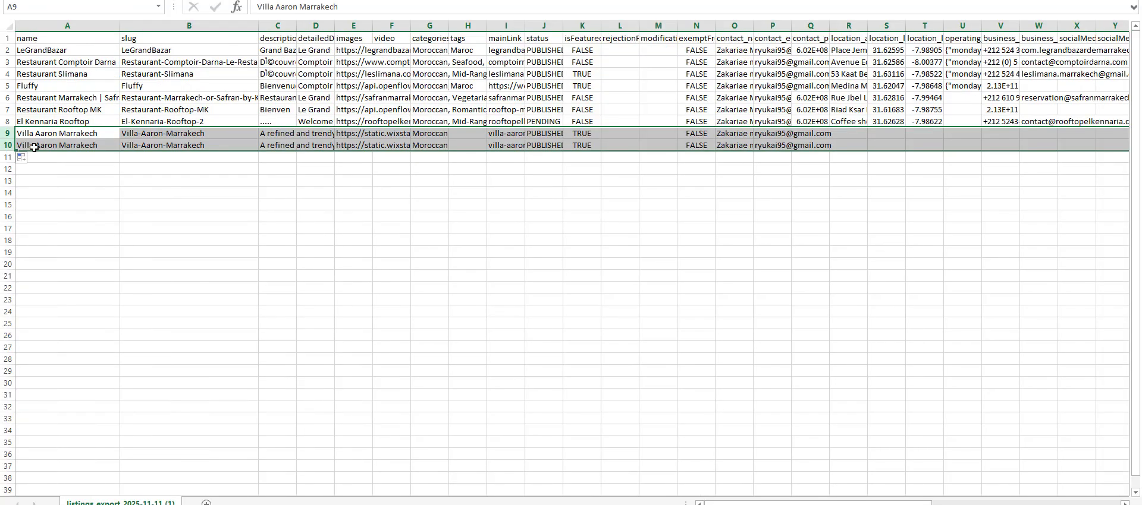
double_click(66, 145)
left_click_drag(66, 145, 97, 145)
key("shift+Home")
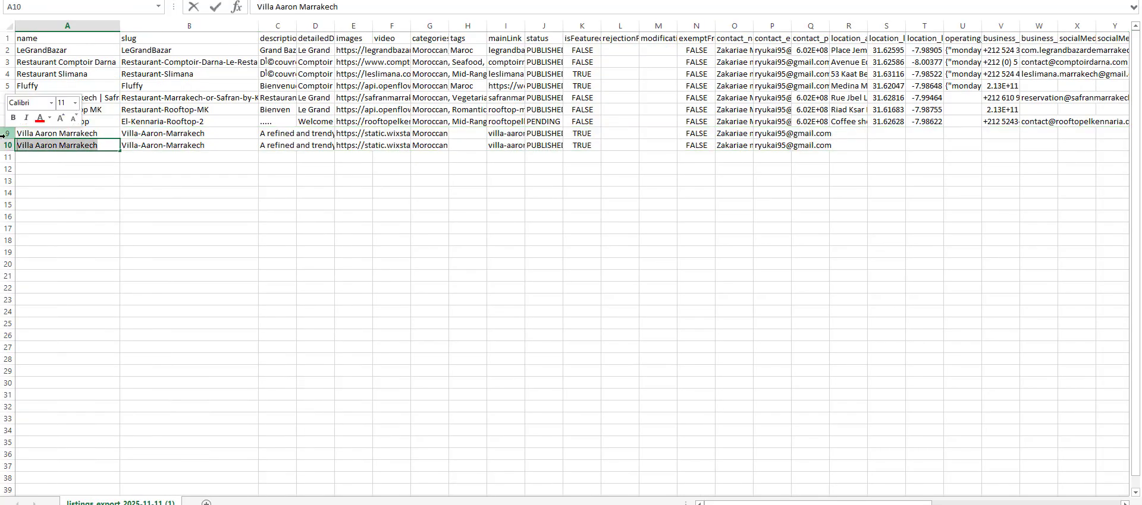
type("New Restaurant")
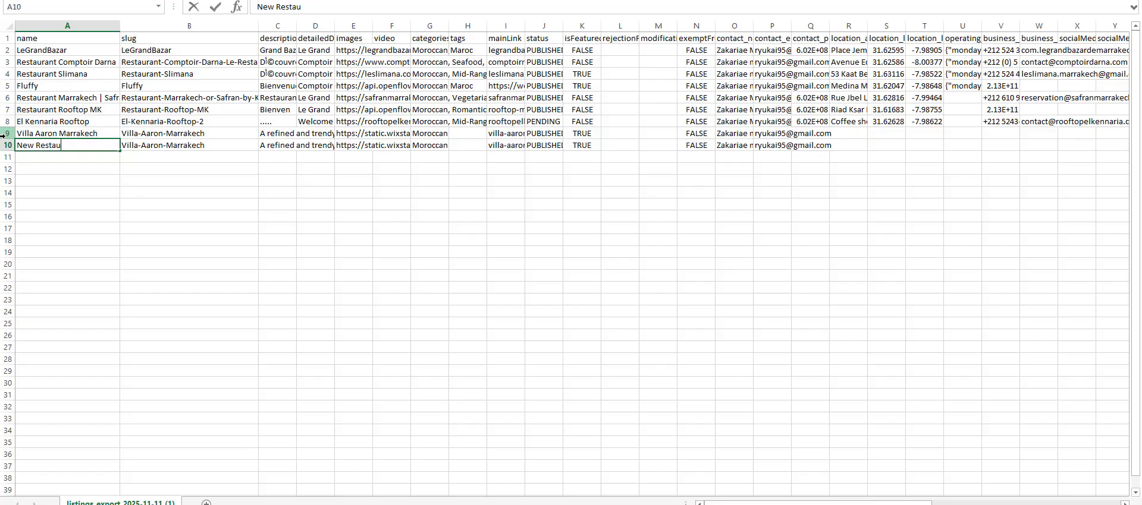
key("Tab")
type("new-resta")
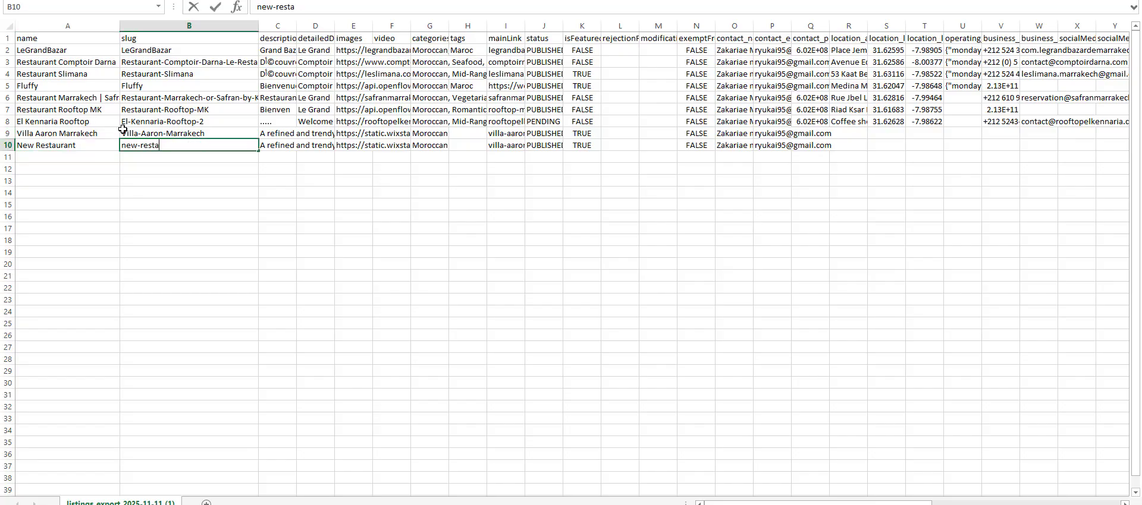
type("urant")
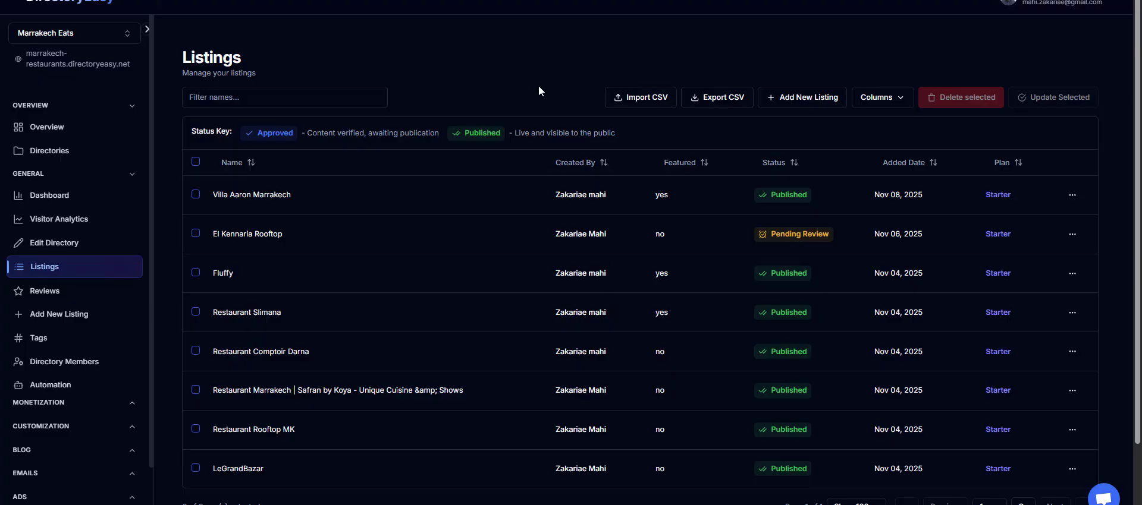
Step: Load listings_export_2025-11-11 (1).csv into the directory's listing import and review its column mappings
left_click(628, 102)
left_click(638, 284)
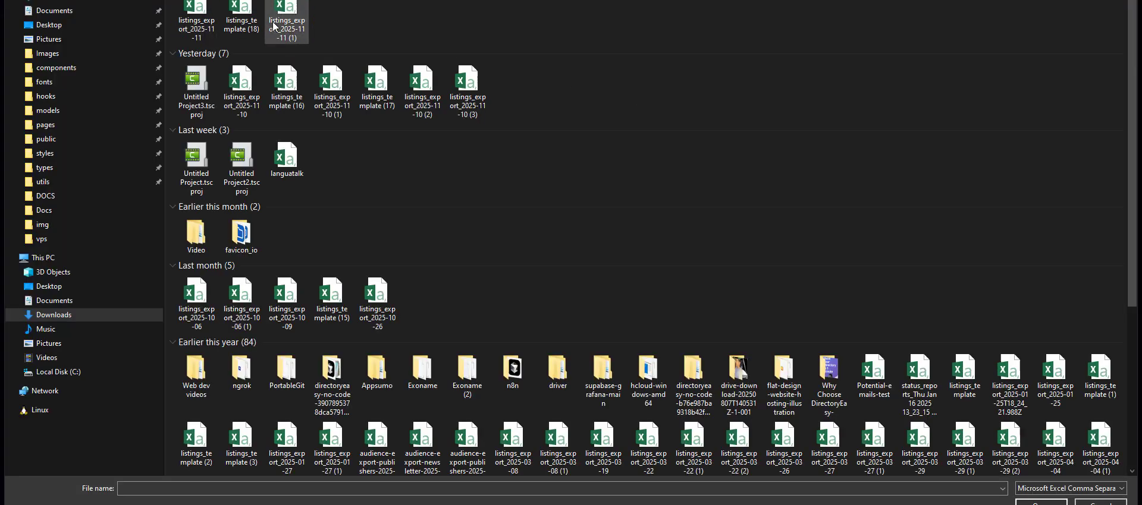
double_click(292, 22)
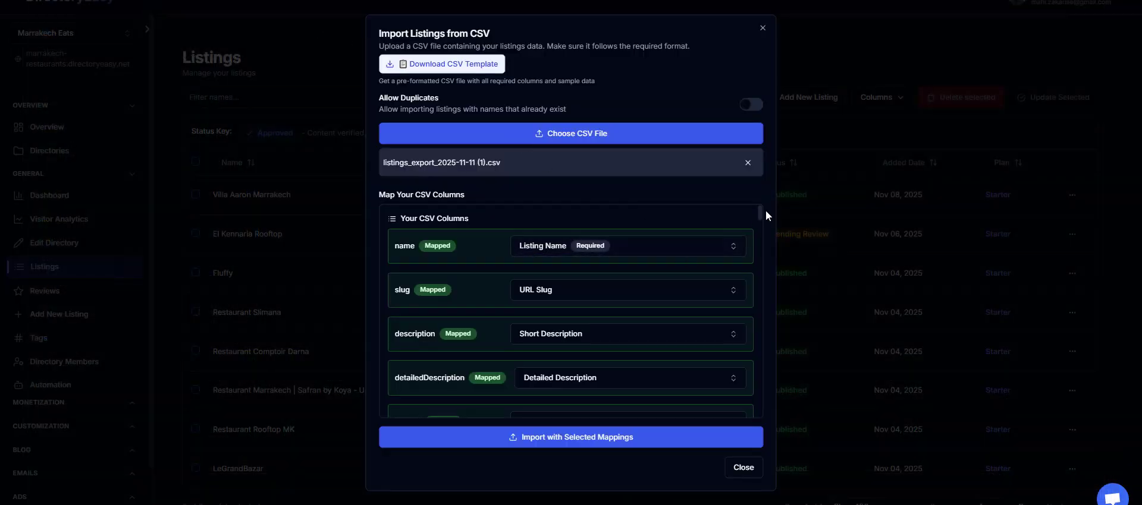
left_click_drag(762, 213, 749, 190)
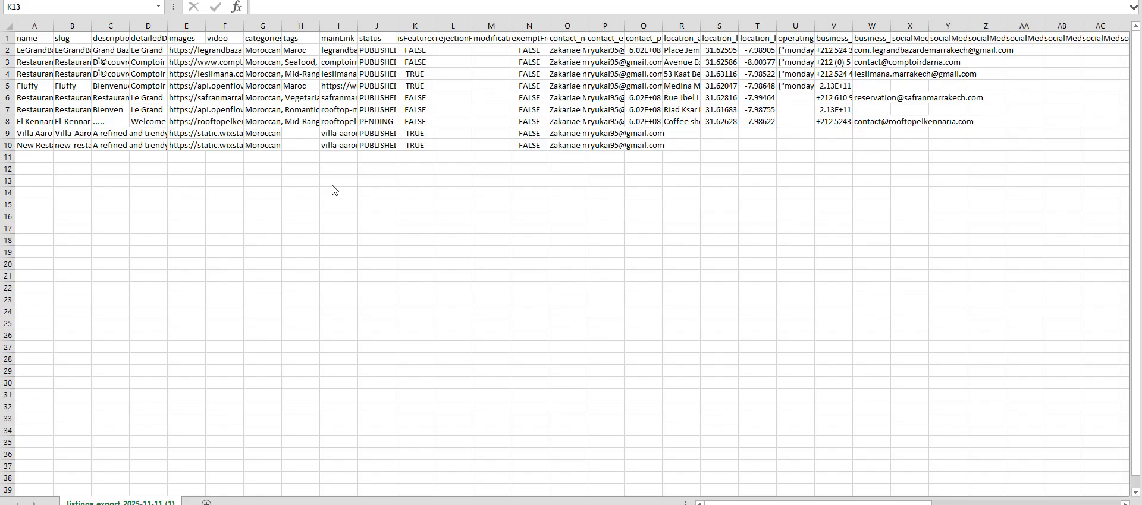
Step: Examine the isFeatured values of all listings in the exported spreadsheet
left_click(414, 180)
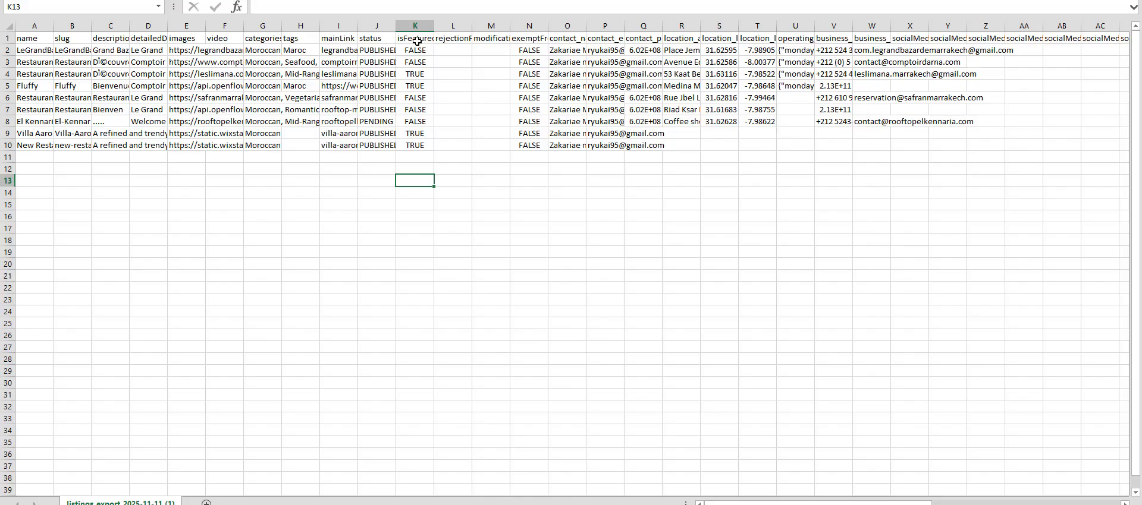
left_click_drag(417, 41, 422, 147)
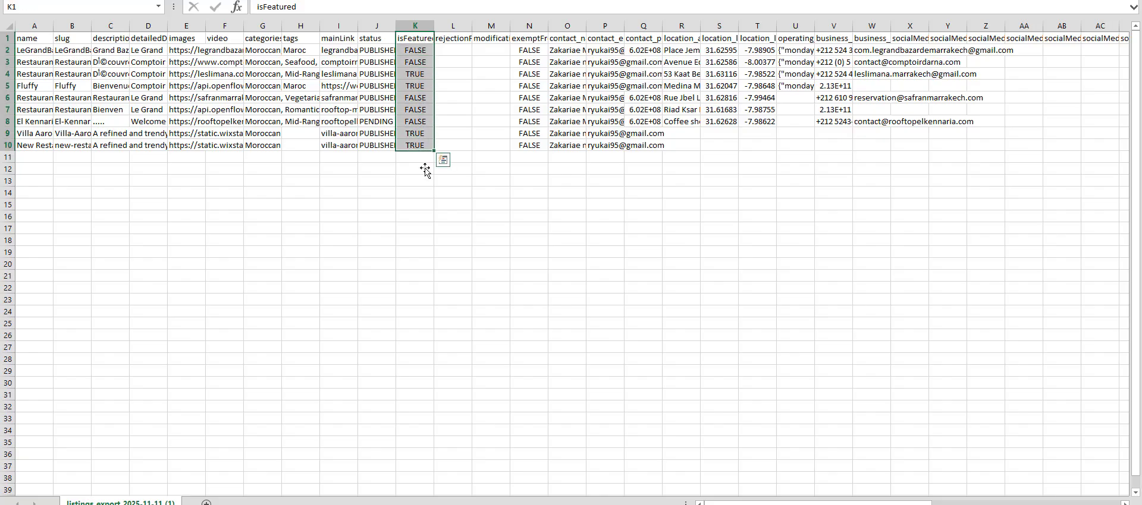
left_click(427, 179)
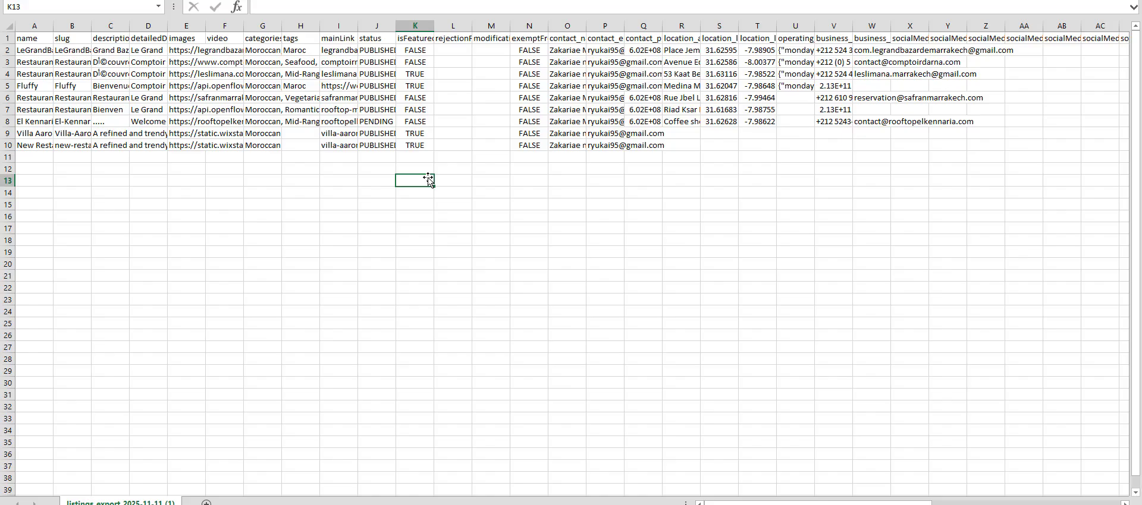
Step: Return to the directory, import the CSV with the selected mappings, and check the import results and the New Restaurant listing
key("alt+Tab")
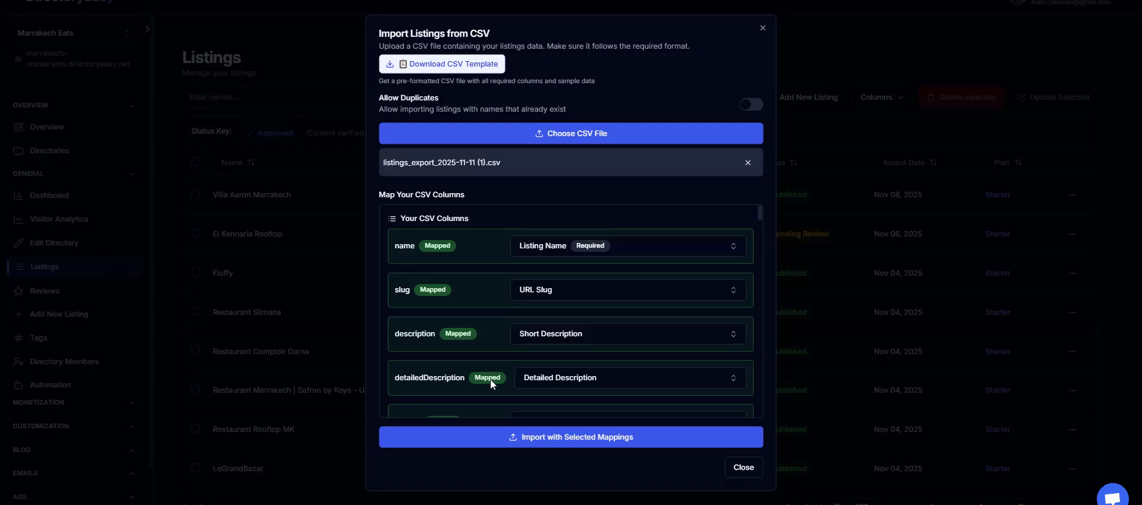
left_click(564, 438)
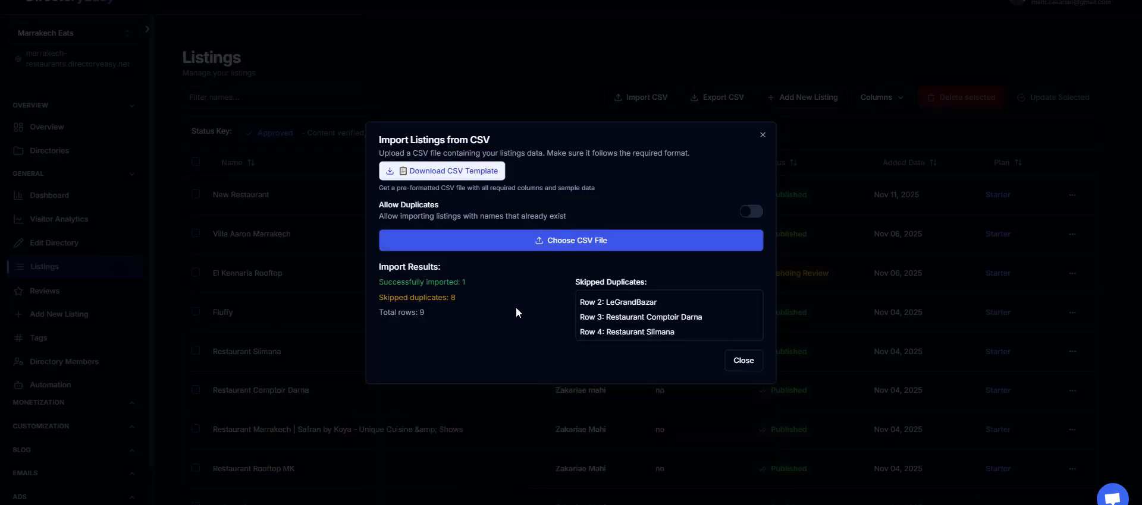
left_click_drag(377, 283, 484, 293)
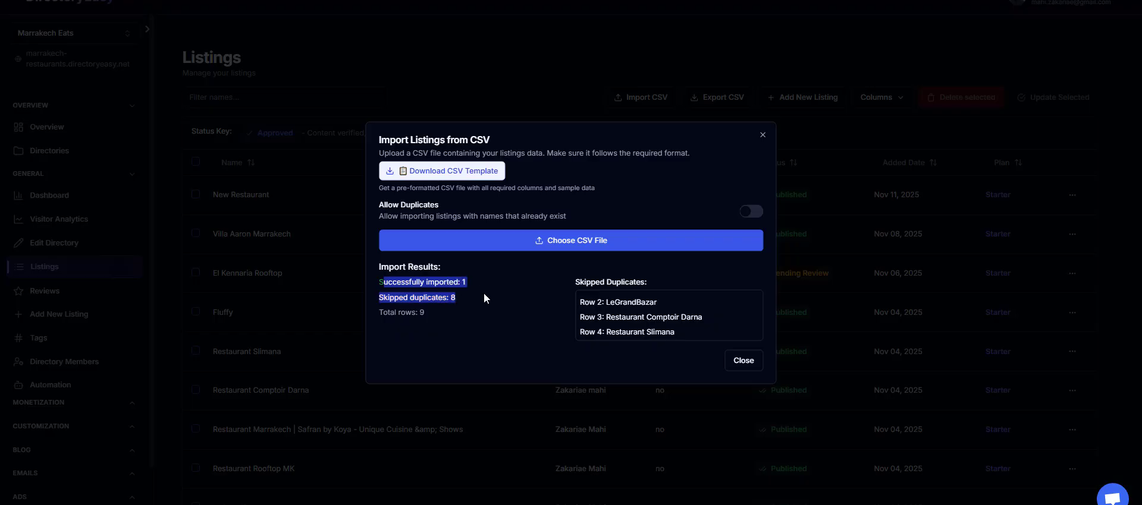
left_click(484, 300)
left_click(342, 357)
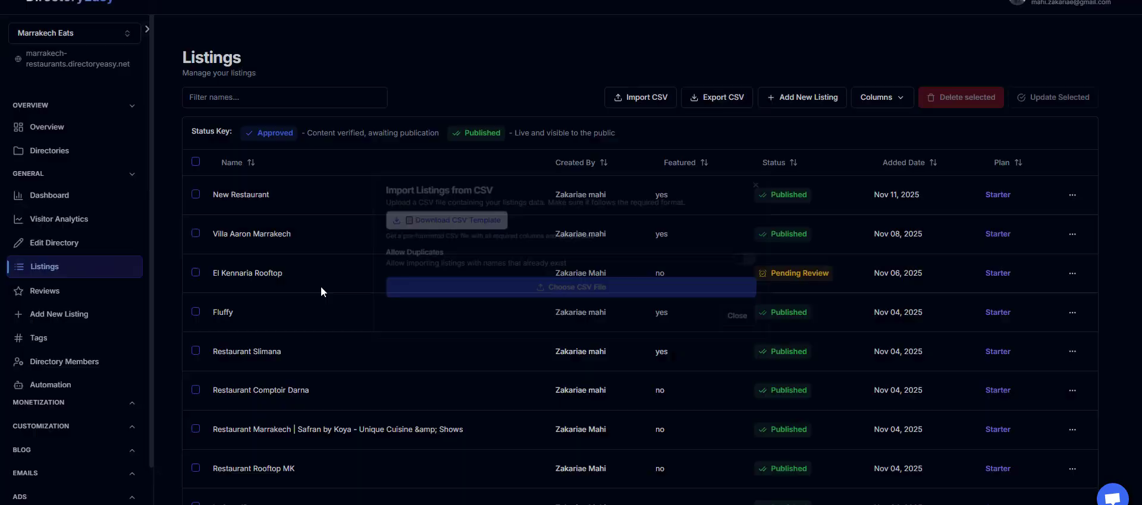
left_click_drag(233, 194, 1015, 193)
left_click(1015, 193)
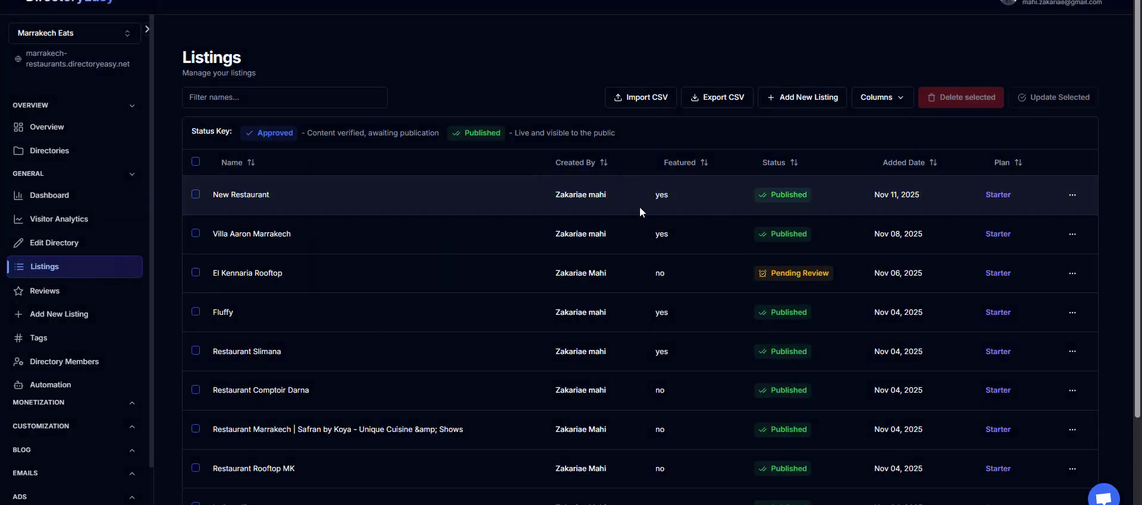
Step: Switch to the exported spreadsheet, add the header price_range in BD1 and fill BD2:BD5 with Low
key("alt+Tab")
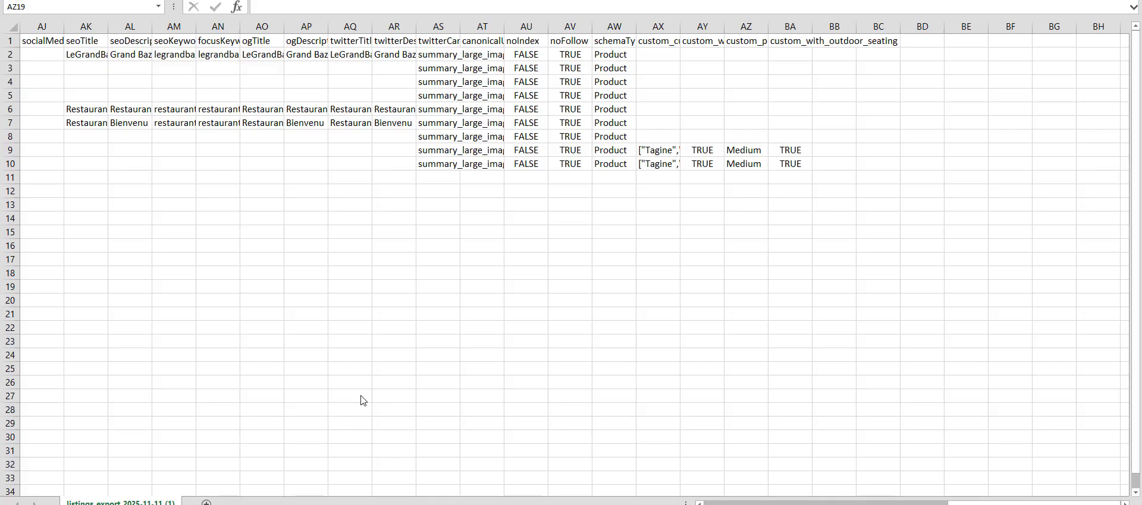
double_click(928, 39)
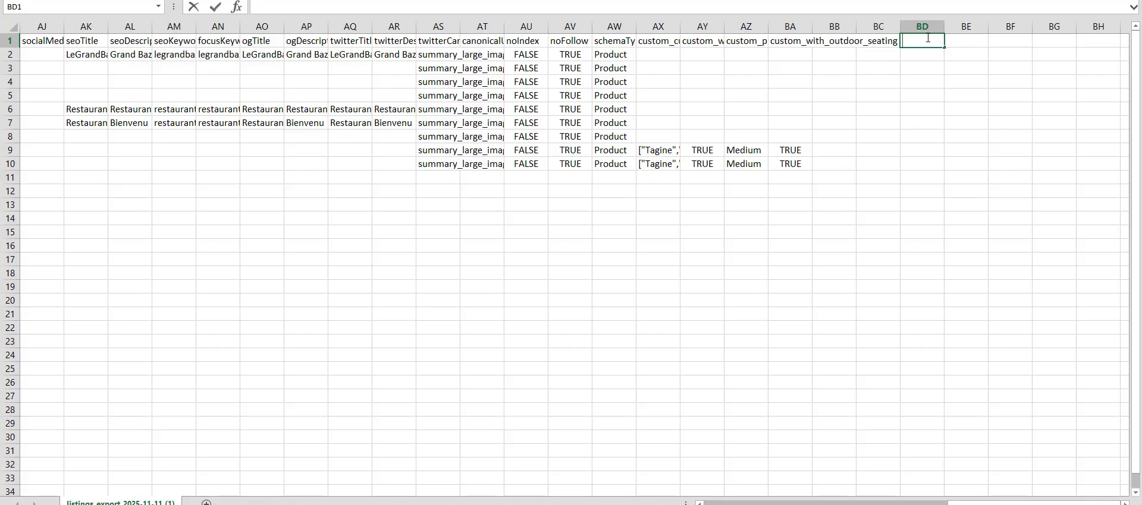
type("price_range")
left_click(926, 56)
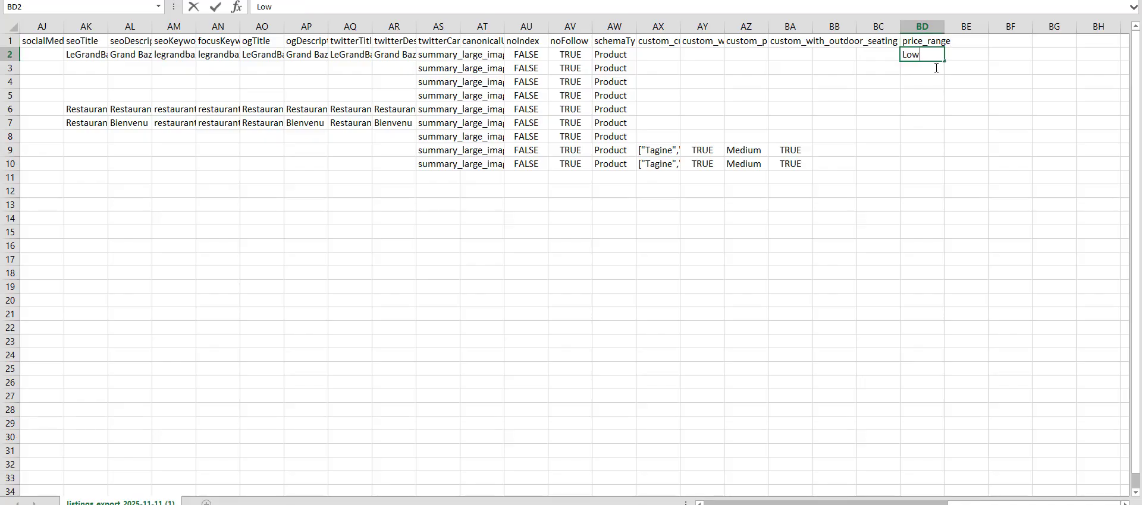
left_click_drag(944, 62, 946, 99)
Step: Fill the price_range cells BD6:BD10 with Medium and save the CSV file
double_click(928, 109)
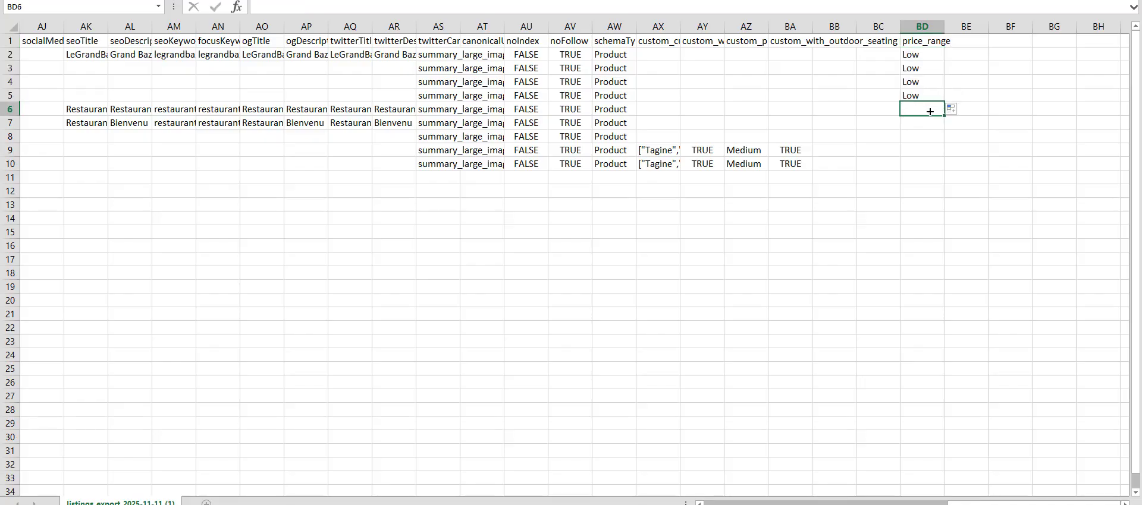
type("Med")
type("ium")
left_click_drag(944, 116, 944, 166)
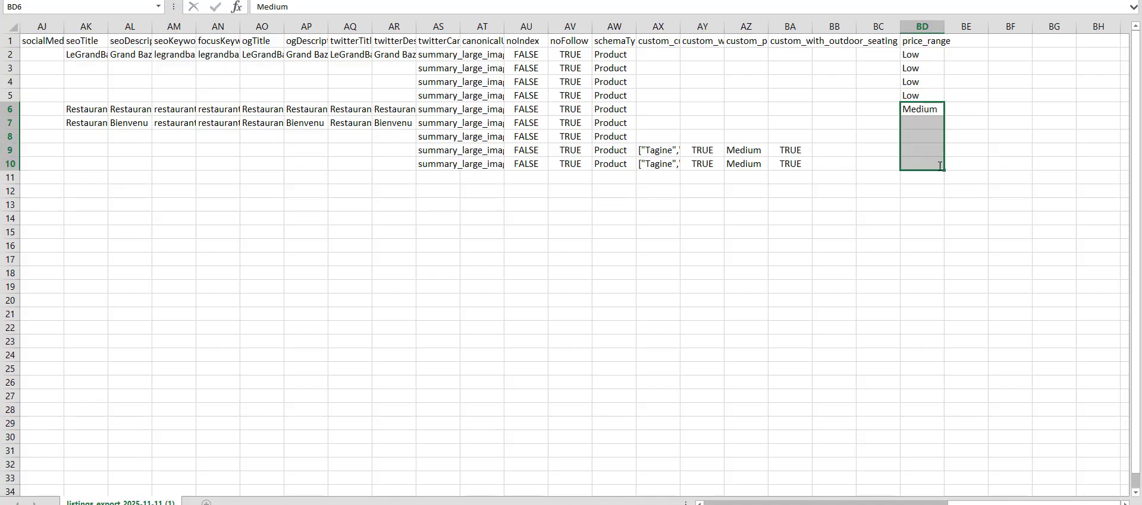
key("ctrl+s")
Step: Switch back to the directory and examine the Price Range custom field's internal name, type and list options
key("alt+Tab")
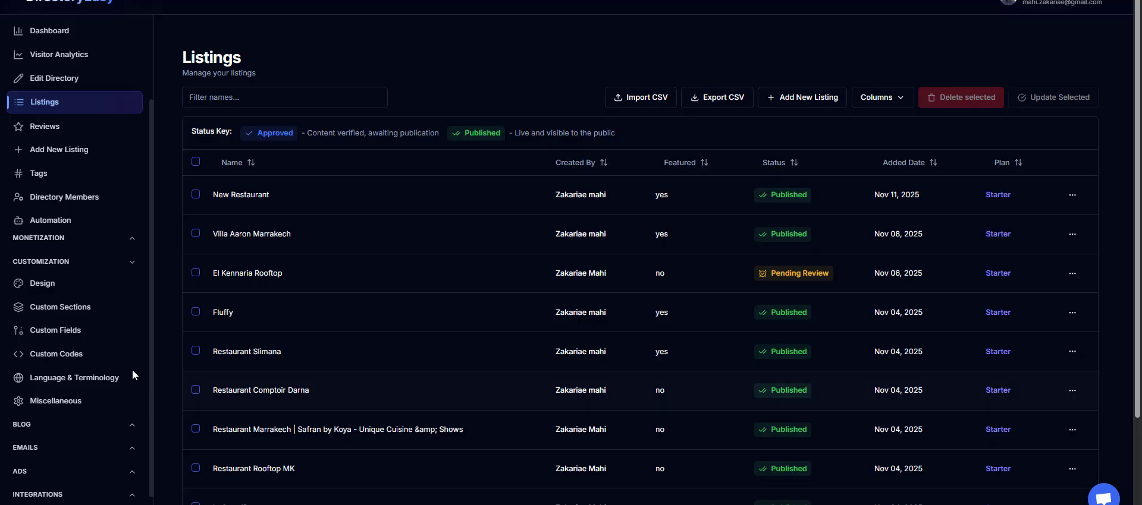
left_click(66, 334)
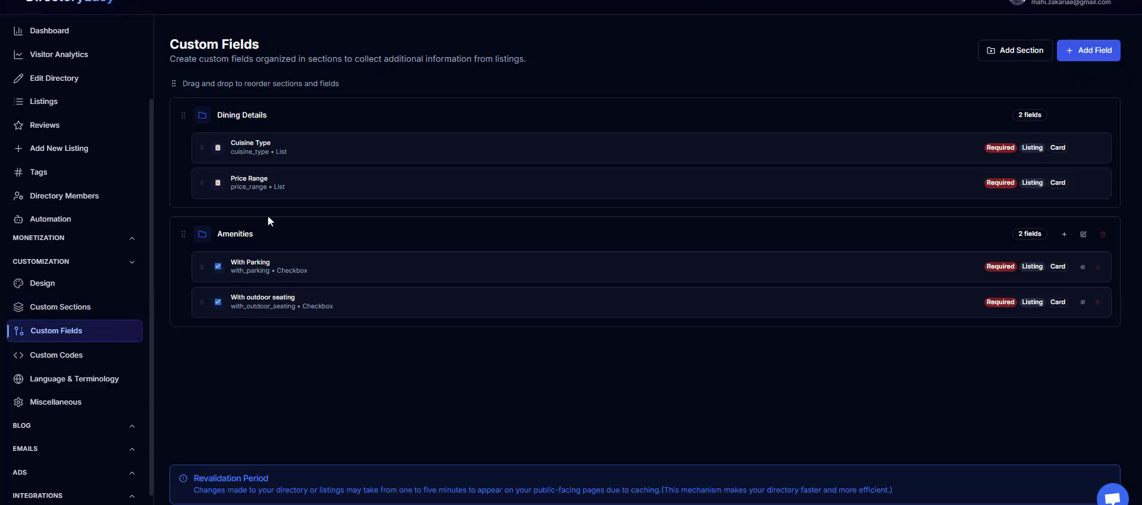
left_click_drag(233, 178, 733, 189)
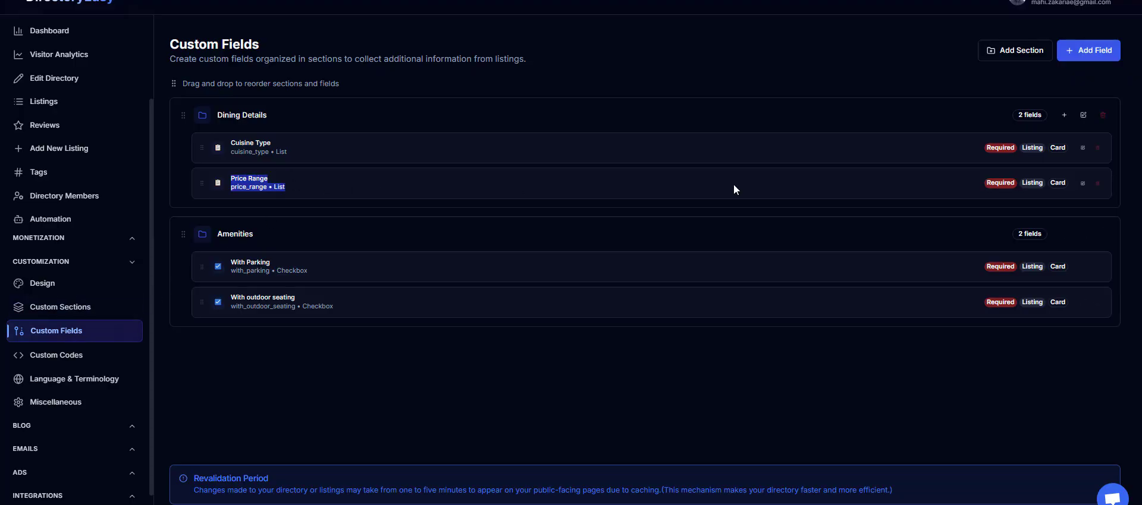
left_click(1082, 184)
scroll(624, 208, "down", 5)
scroll(622, 214, "up", 5)
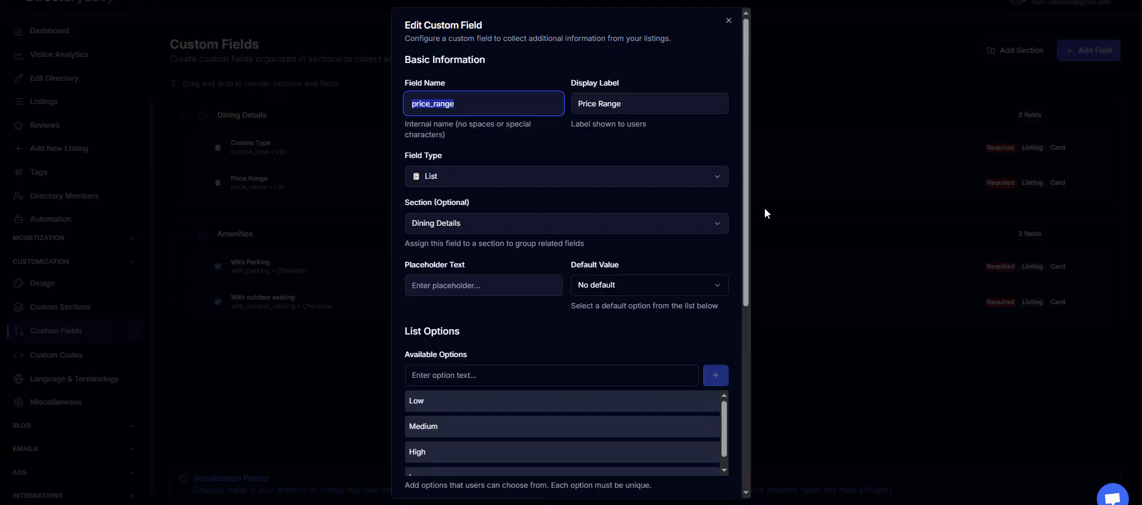
left_click_drag(464, 103, 414, 103)
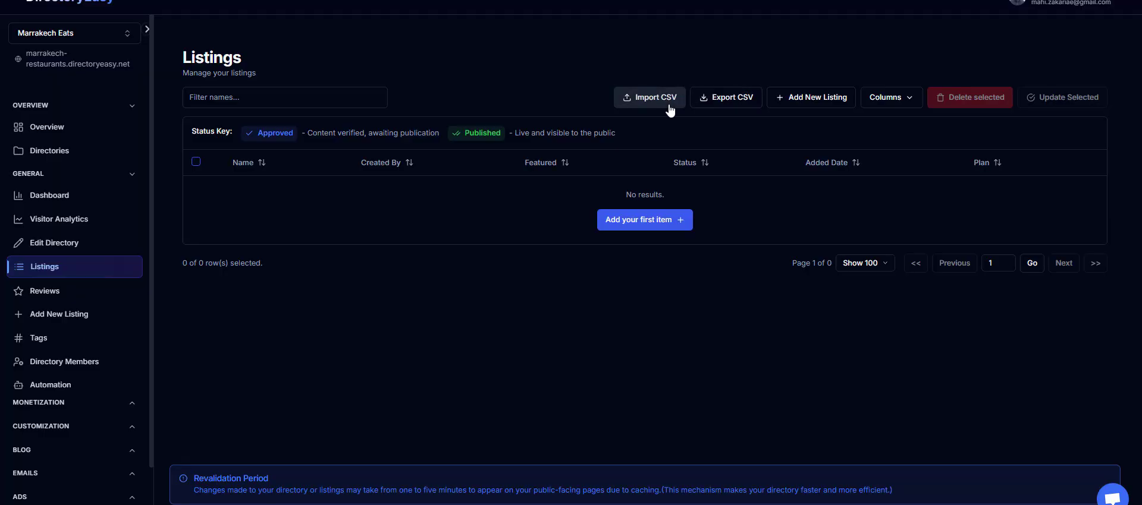
Step: Load listings_export_2025-11-11 (1).csv into the listing import and find the unmapped price_range column
left_click(665, 100)
left_click(517, 287)
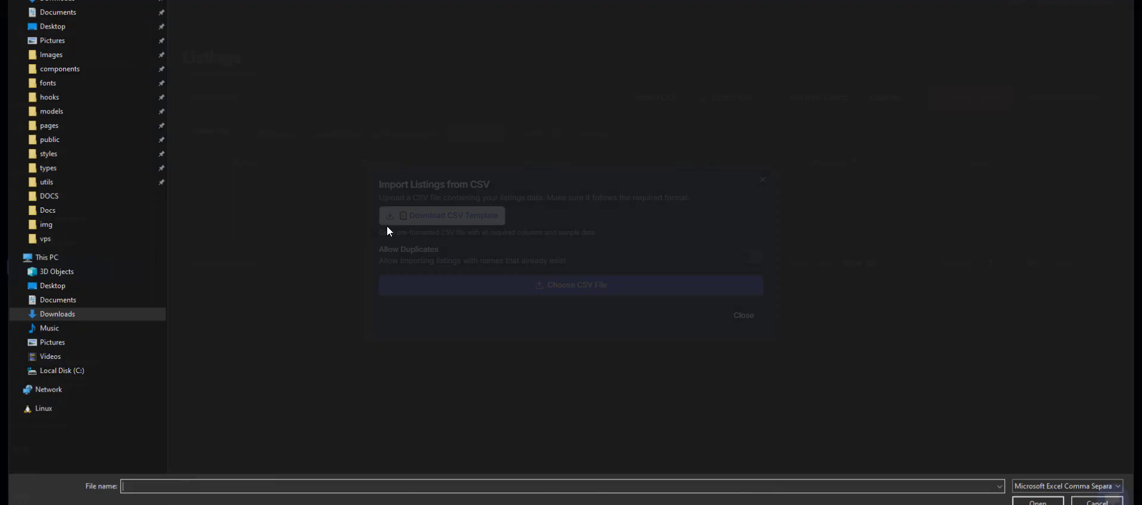
double_click(332, 21)
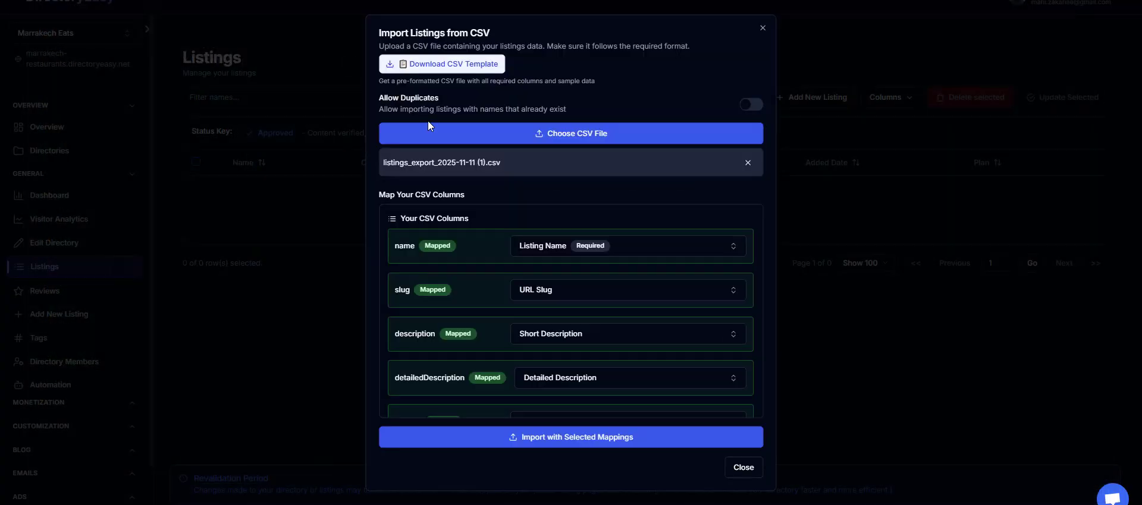
scroll(555, 285, "down", 15)
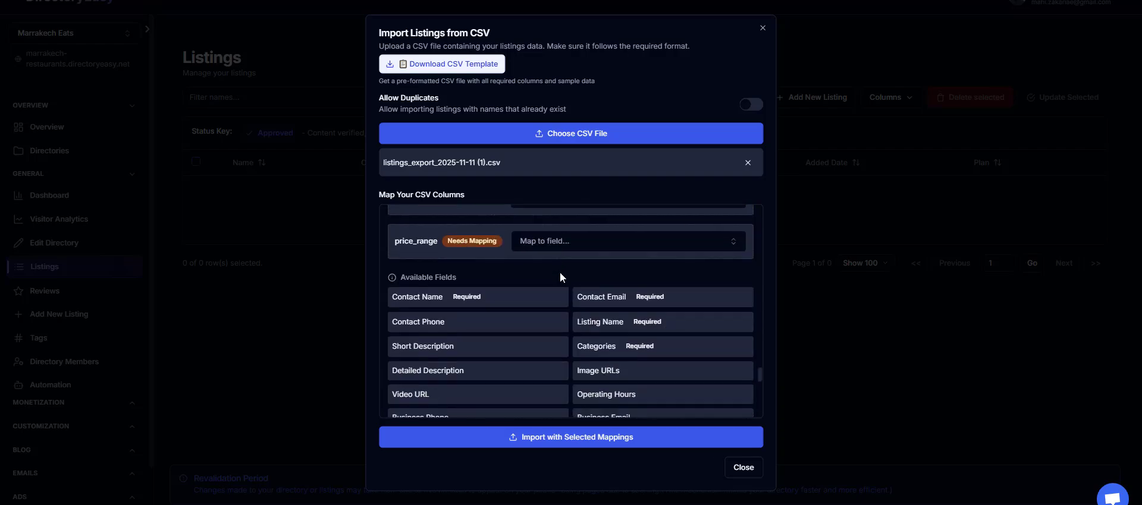
Step: Map the price_range column to the Price Range custom field and import the listings with the selected mappings
scroll(559, 272, "up", 2)
left_click(560, 340)
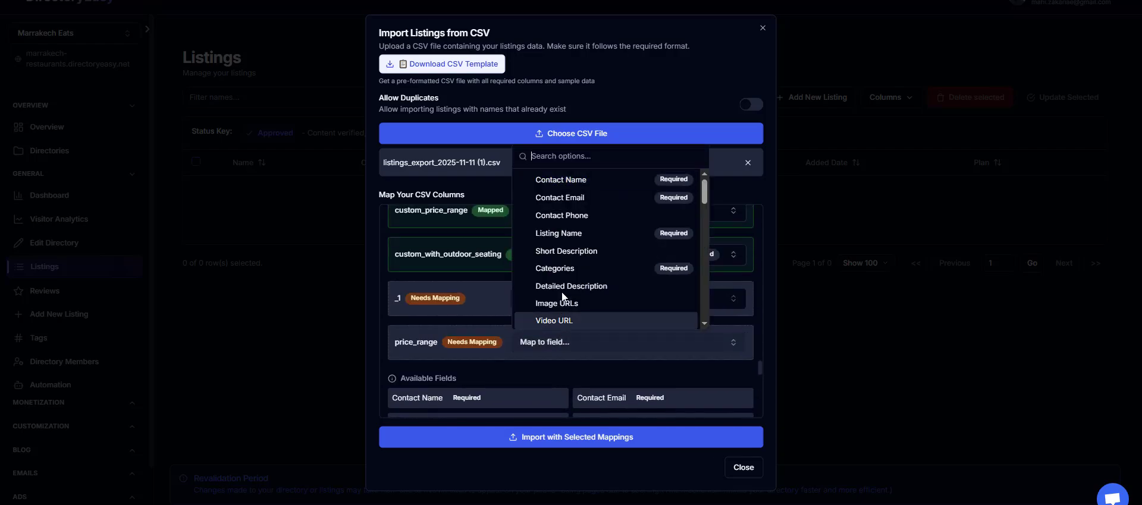
scroll(565, 274, "down", 5)
scroll(575, 253, "down", 3)
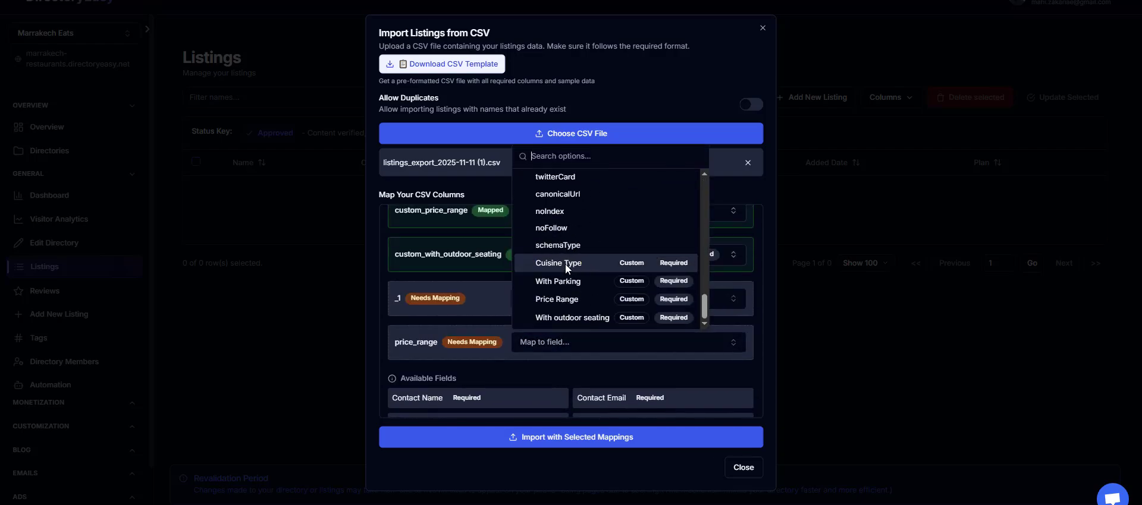
left_click(570, 299)
left_click(587, 436)
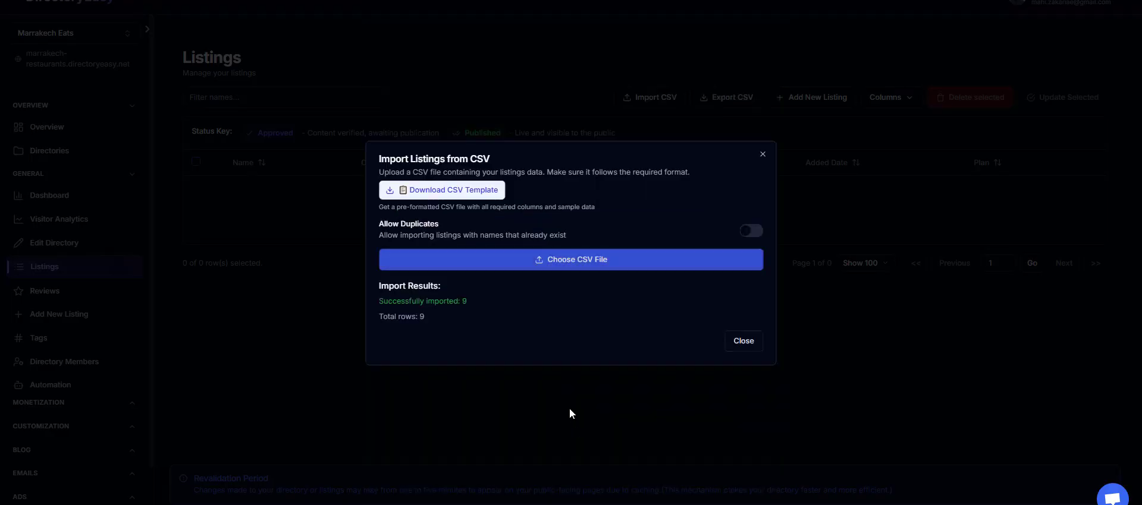
Step: Close the import results and open the Additional Information section of the Fluffy listing's edit form
left_click(743, 341)
scroll(503, 229, "down", 2)
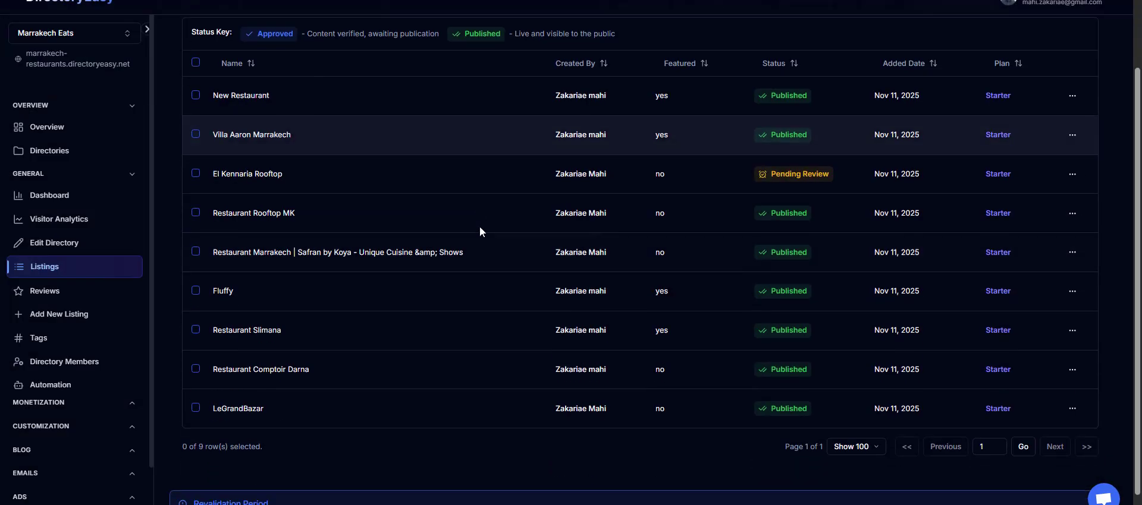
left_click(1073, 292)
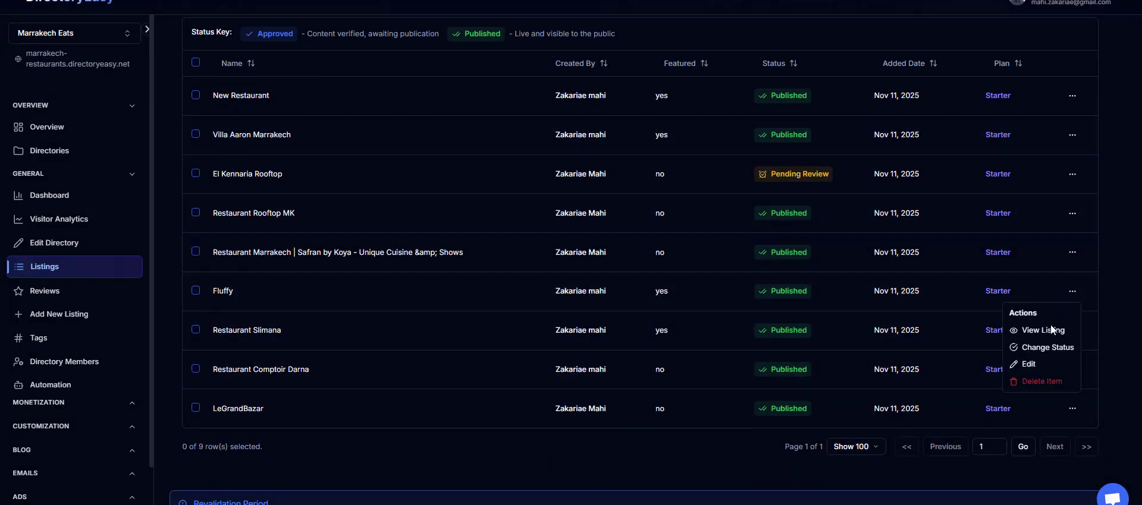
left_click(1029, 365)
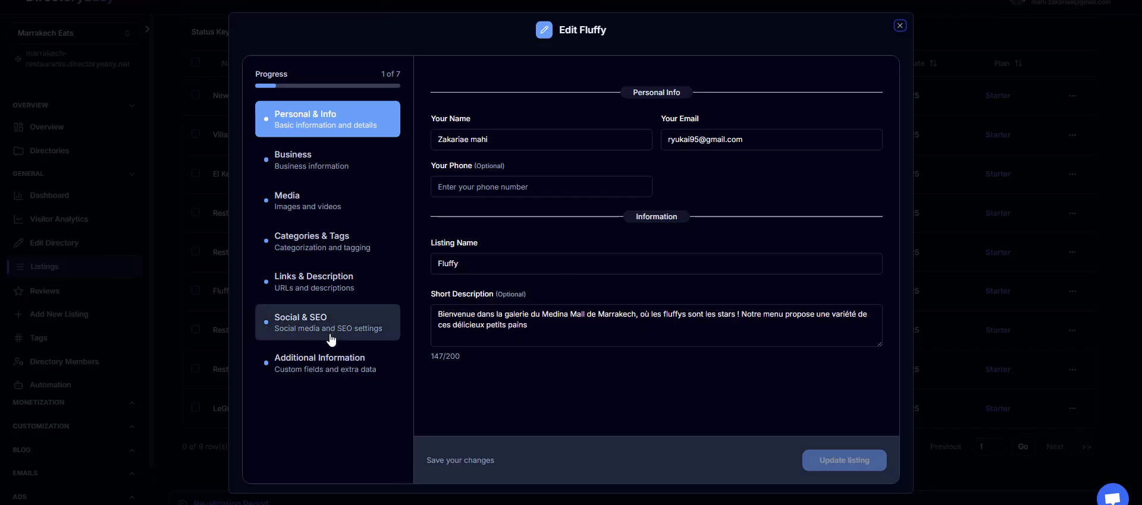
left_click(333, 361)
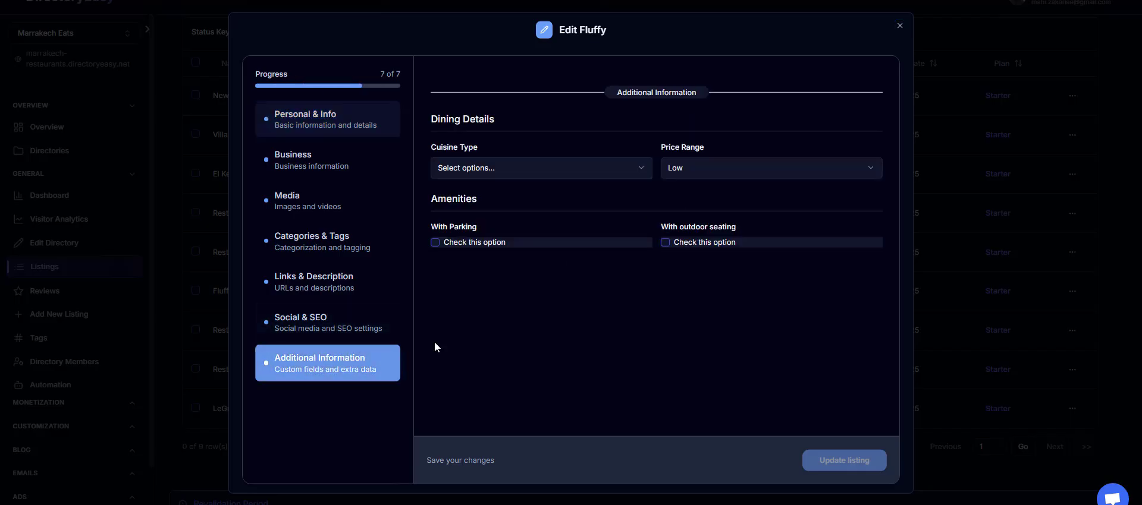
Step: Check the imported Price Range value and its options for Fluffy, and leave the edit form without updating the listing
left_click(693, 168)
left_click(693, 168)
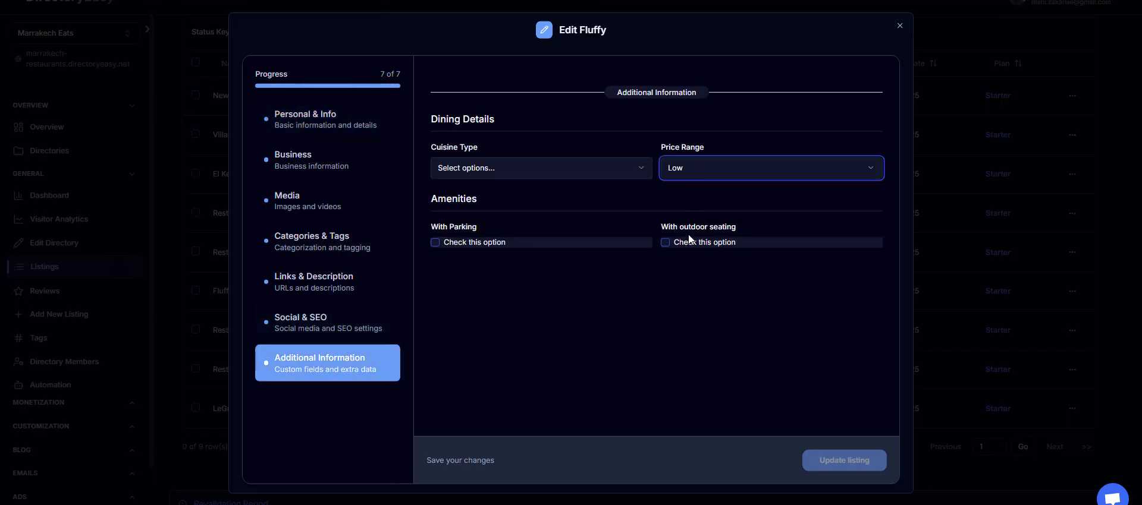
left_click(715, 162)
left_click(987, 346)
left_click(987, 347)
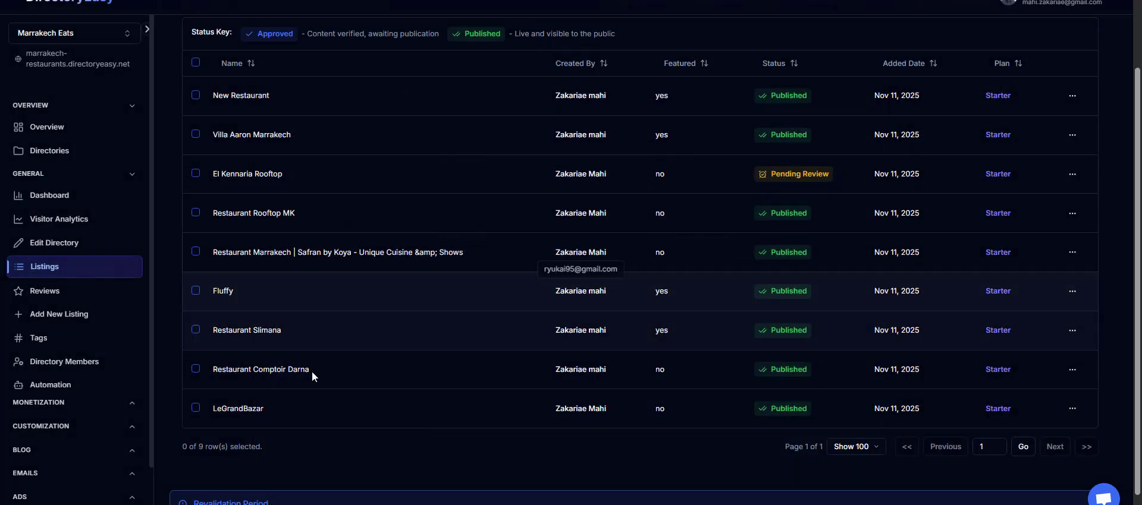